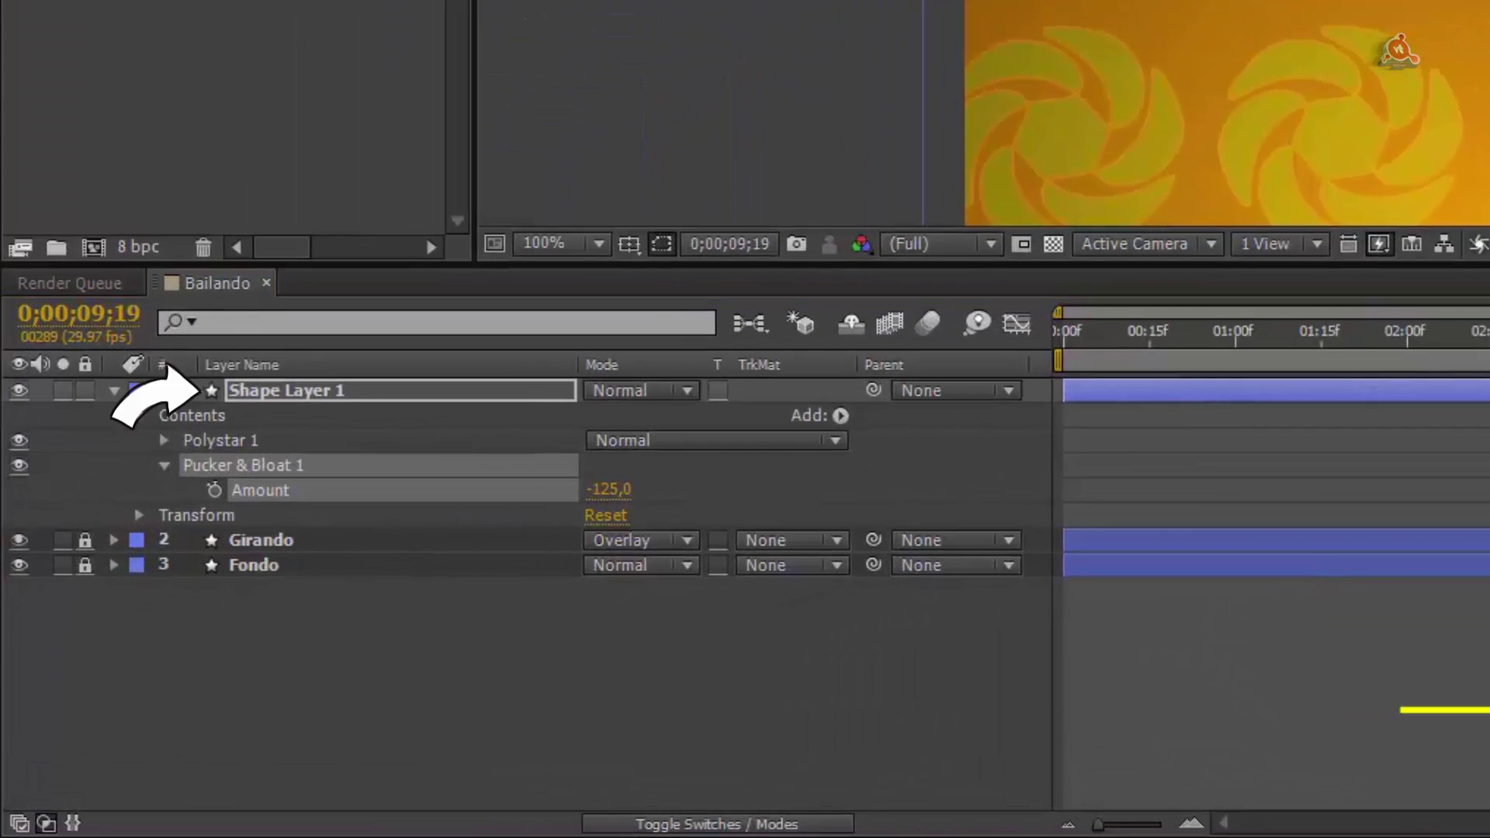
Step: Add a Repeater to the Shape Layer 1 star and set its Copies to 6
left_click(270, 393)
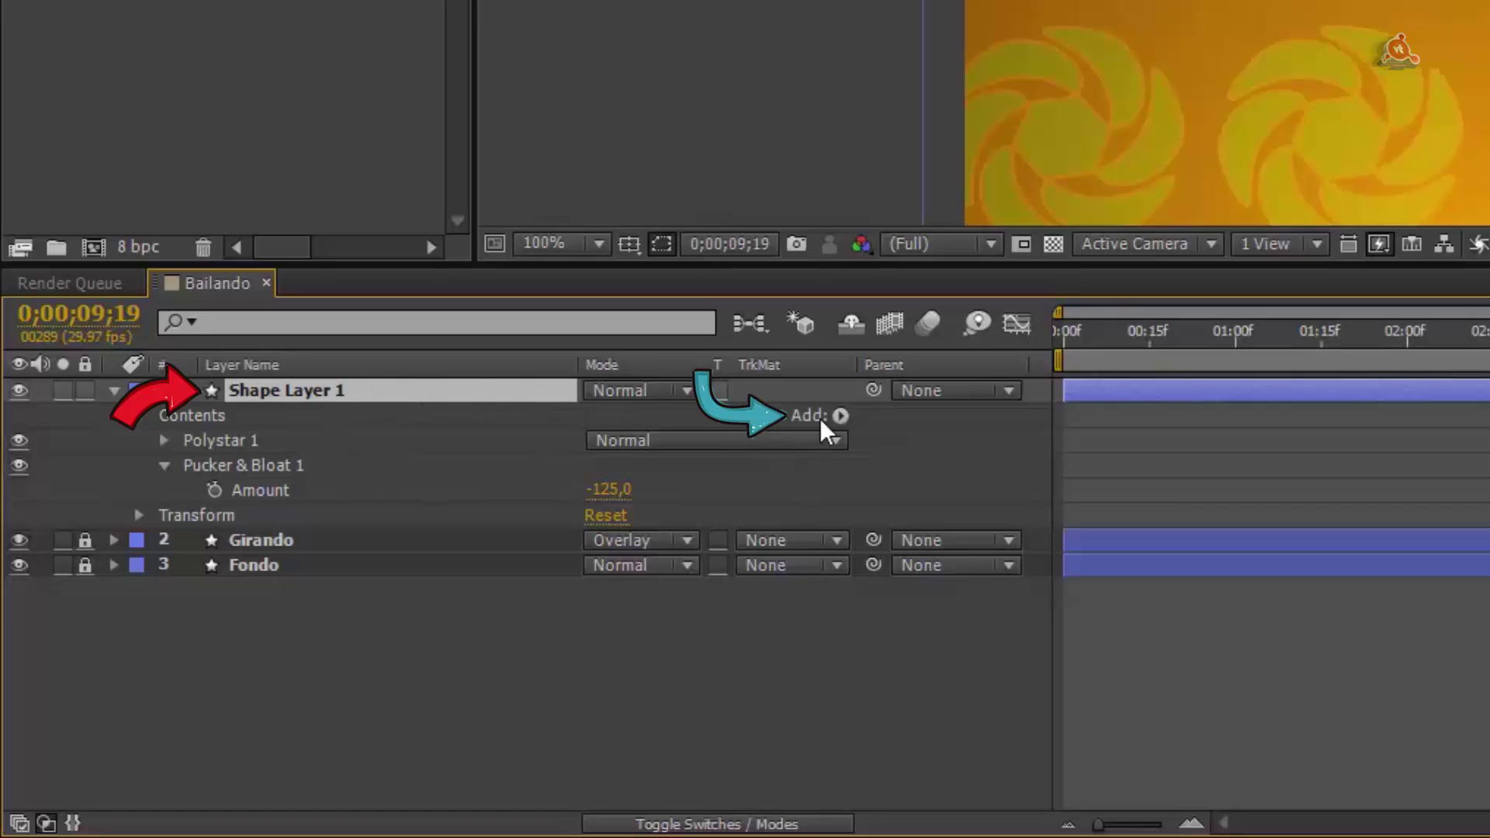
left_click(840, 416)
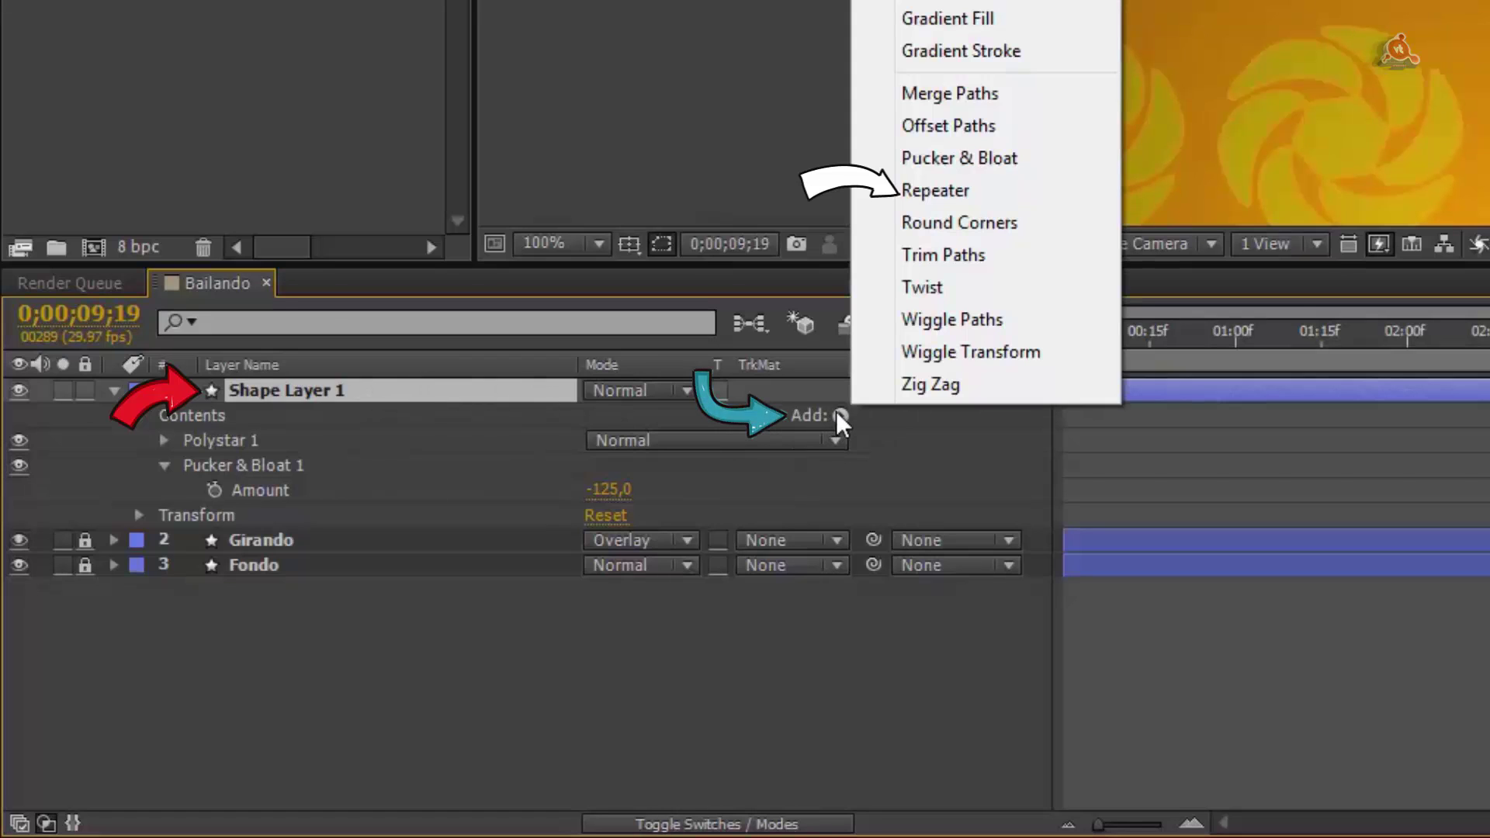
left_click(943, 193)
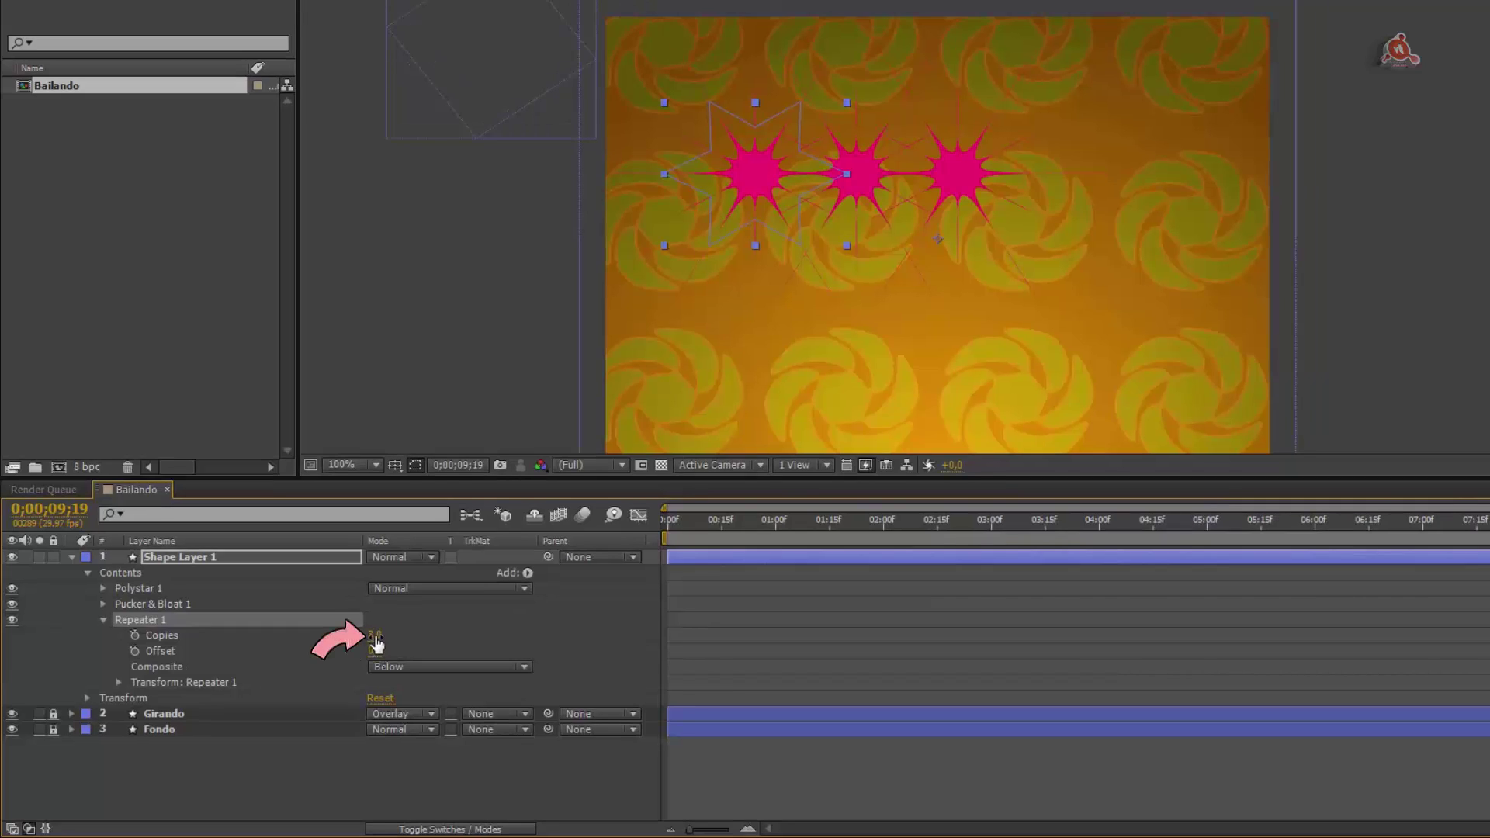
left_click(374, 634)
type("6")
key("Return")
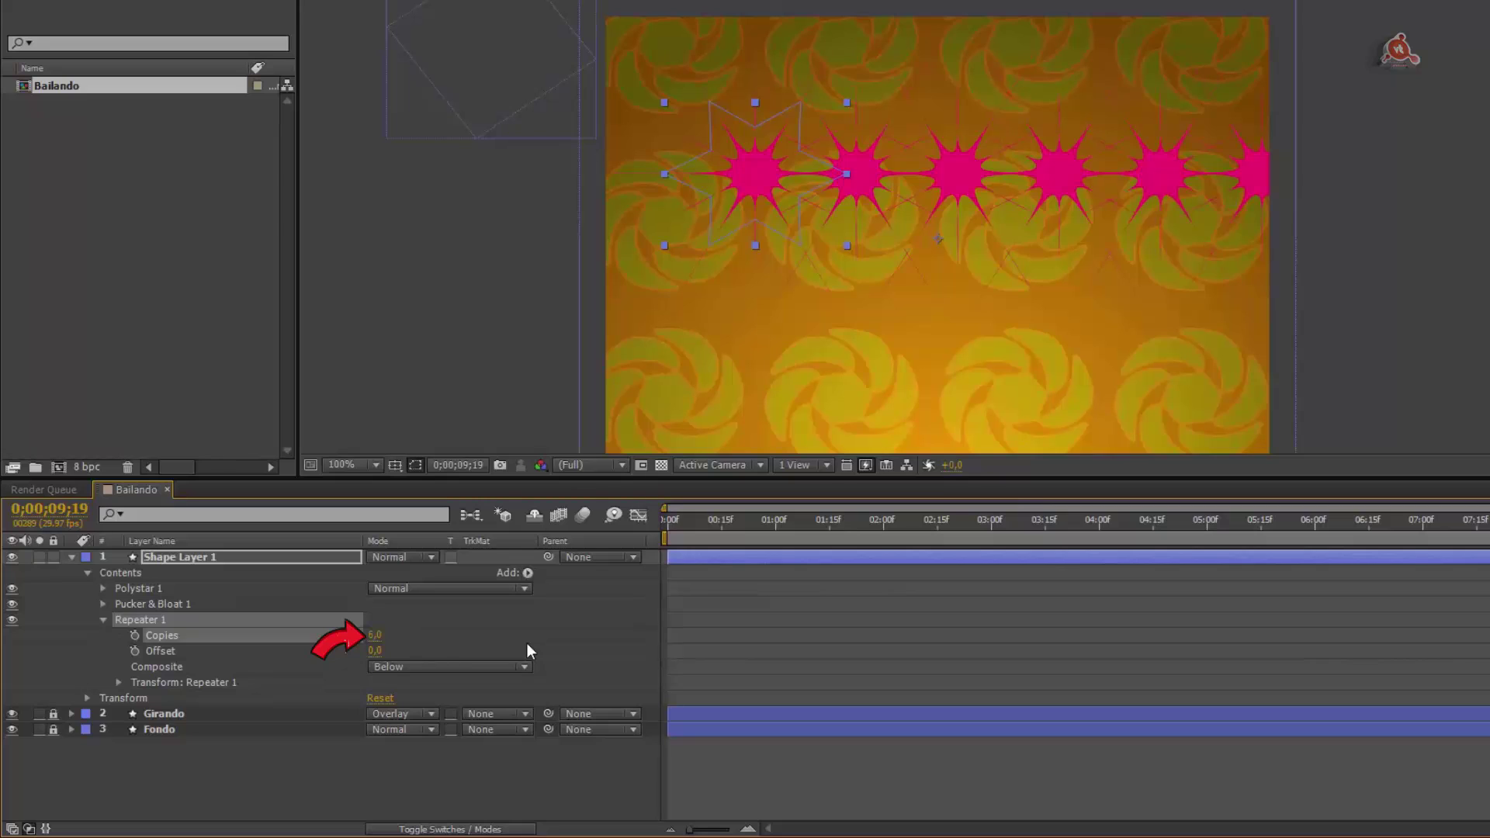
Step: Set Repeater 1's transform Position X to 0 and Rotation to 230°
left_click(120, 682)
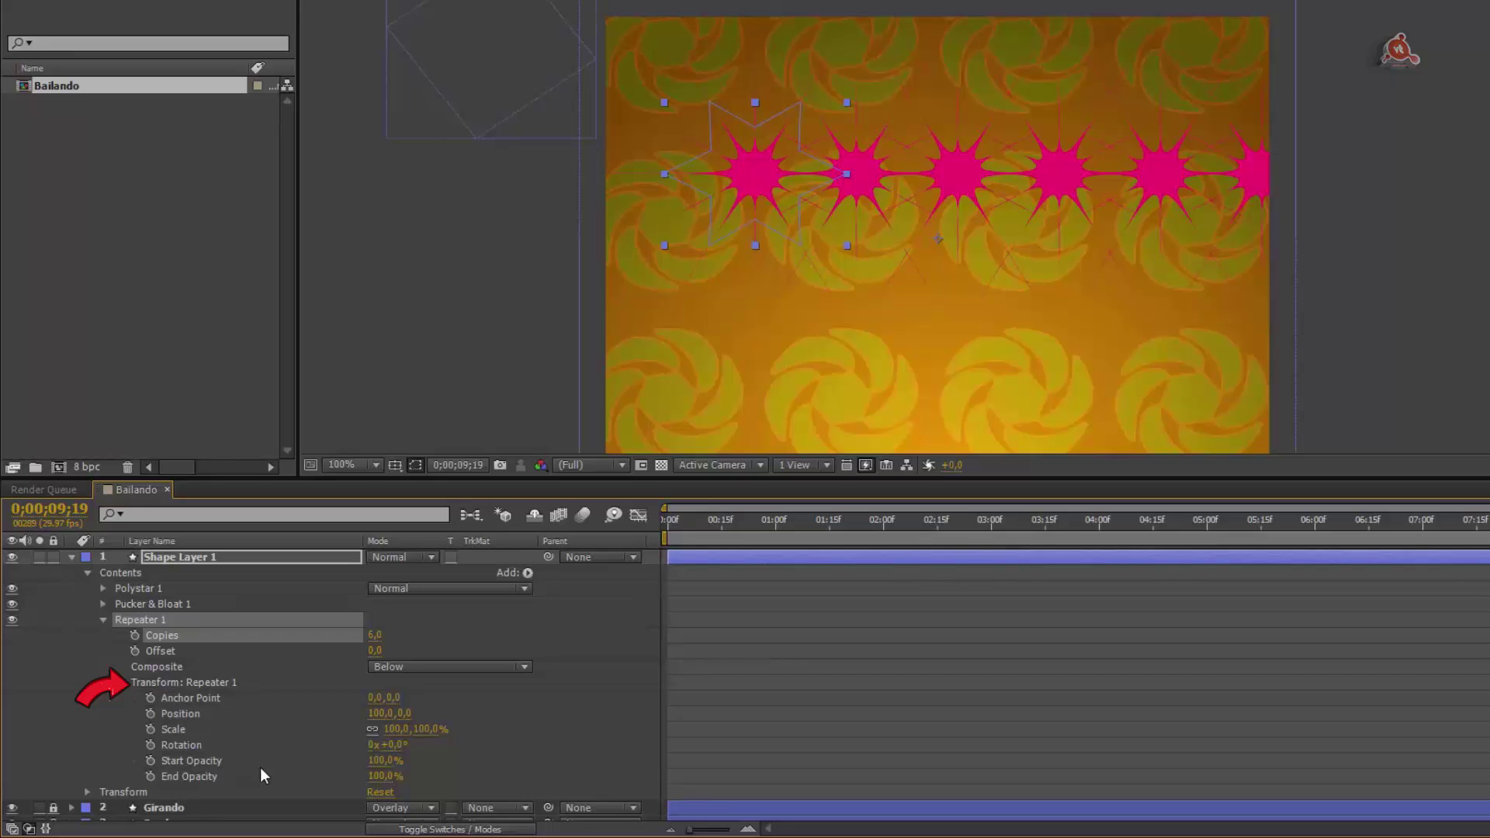
left_click(379, 715)
type("0")
key("Return")
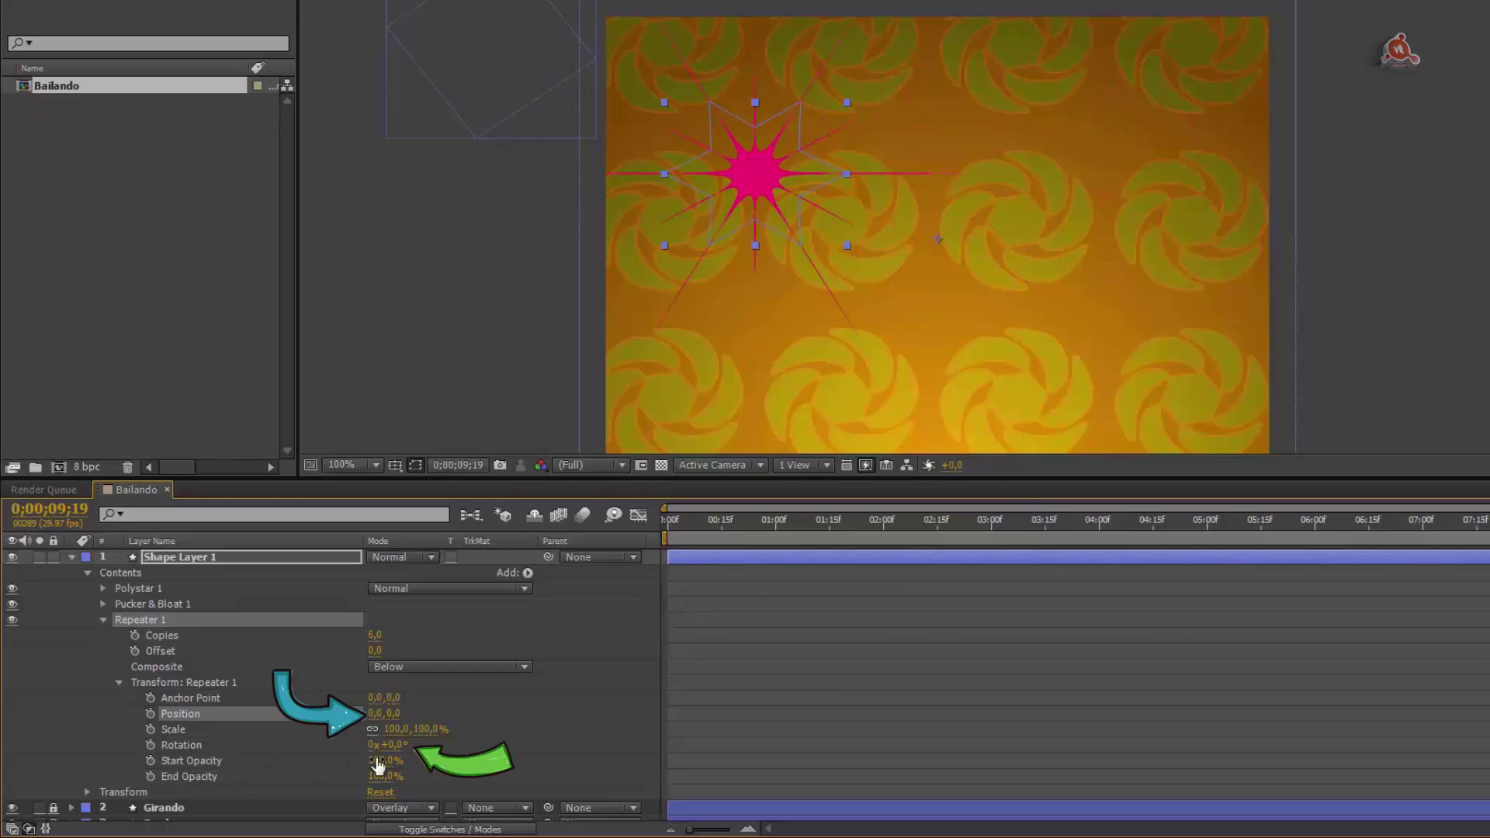
type("230")
key("Return")
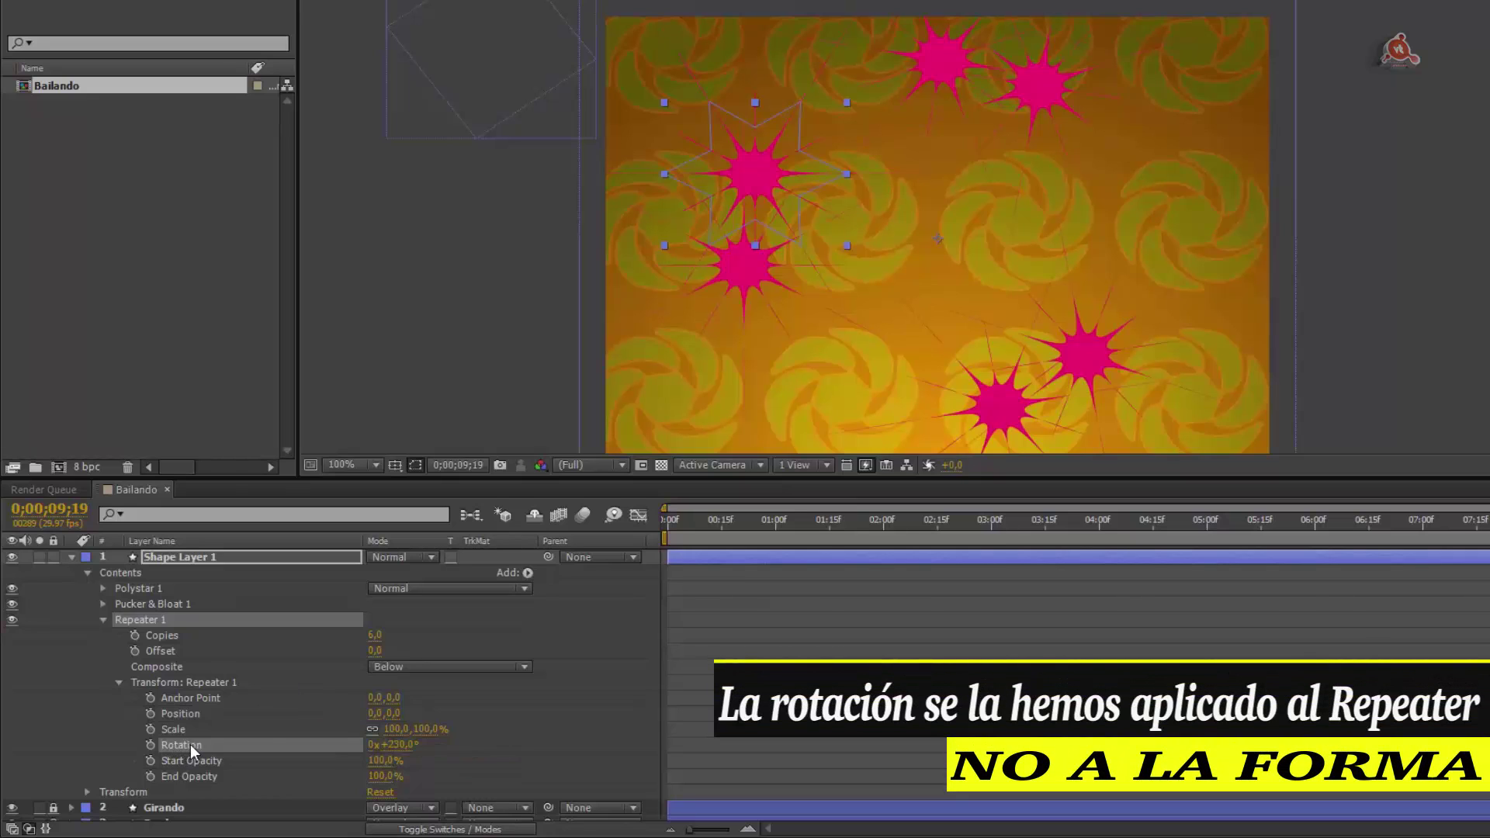
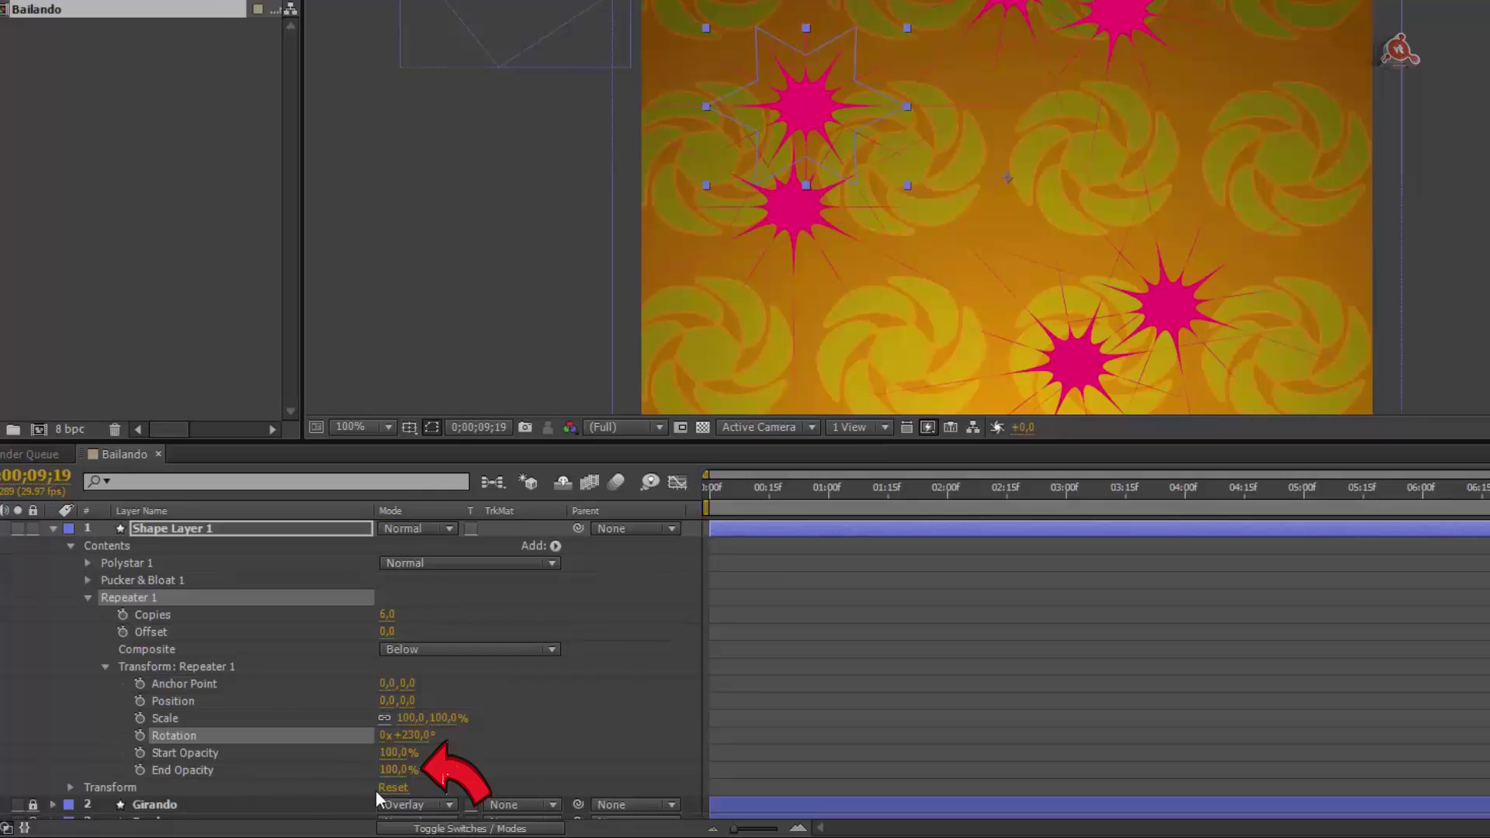
Step: Set Repeater 1's End Opacity to 65%, keeping Start Opacity at 100%
left_click(398, 770)
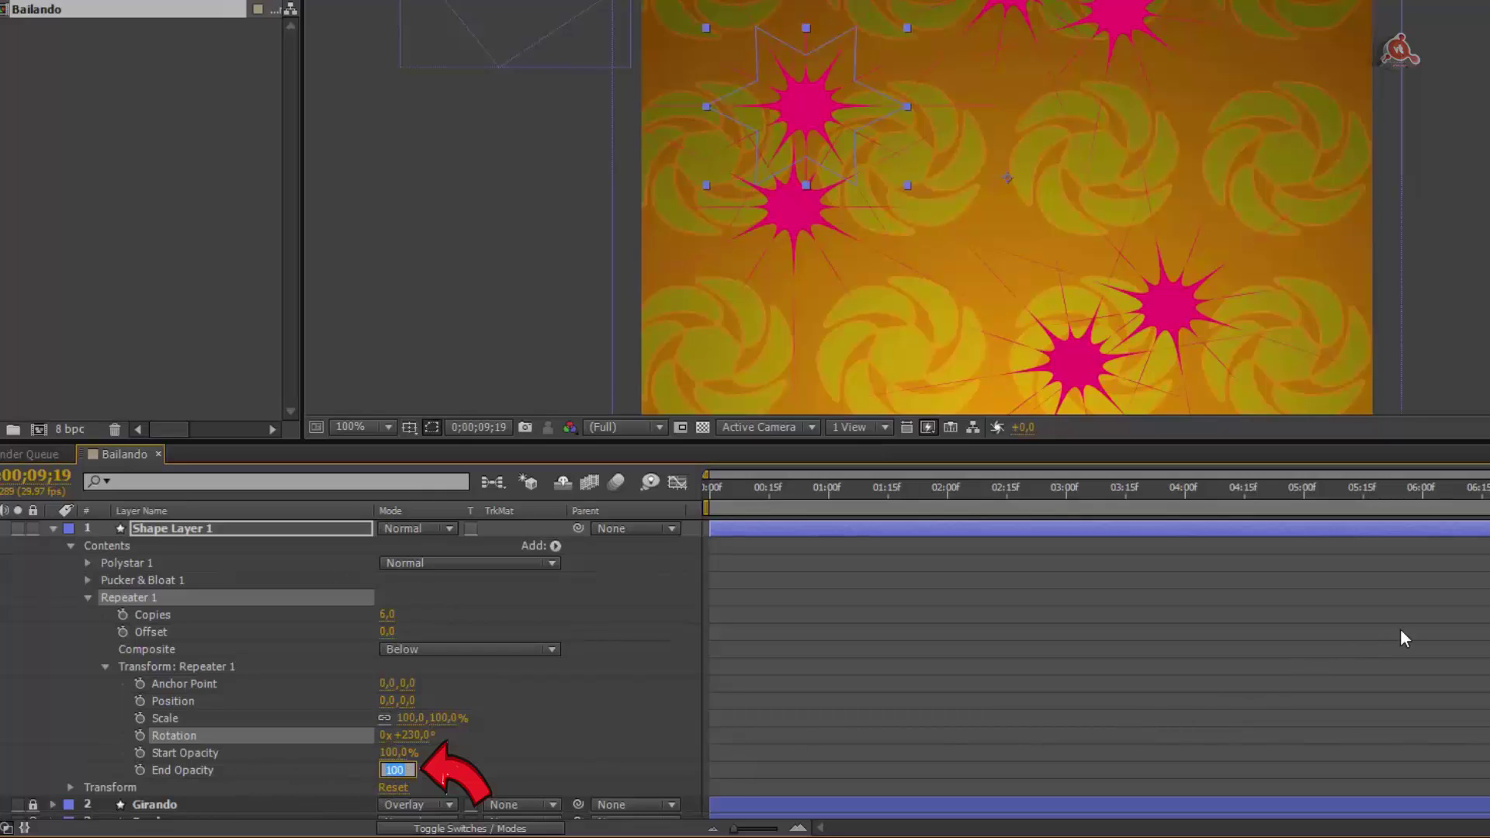
type("65")
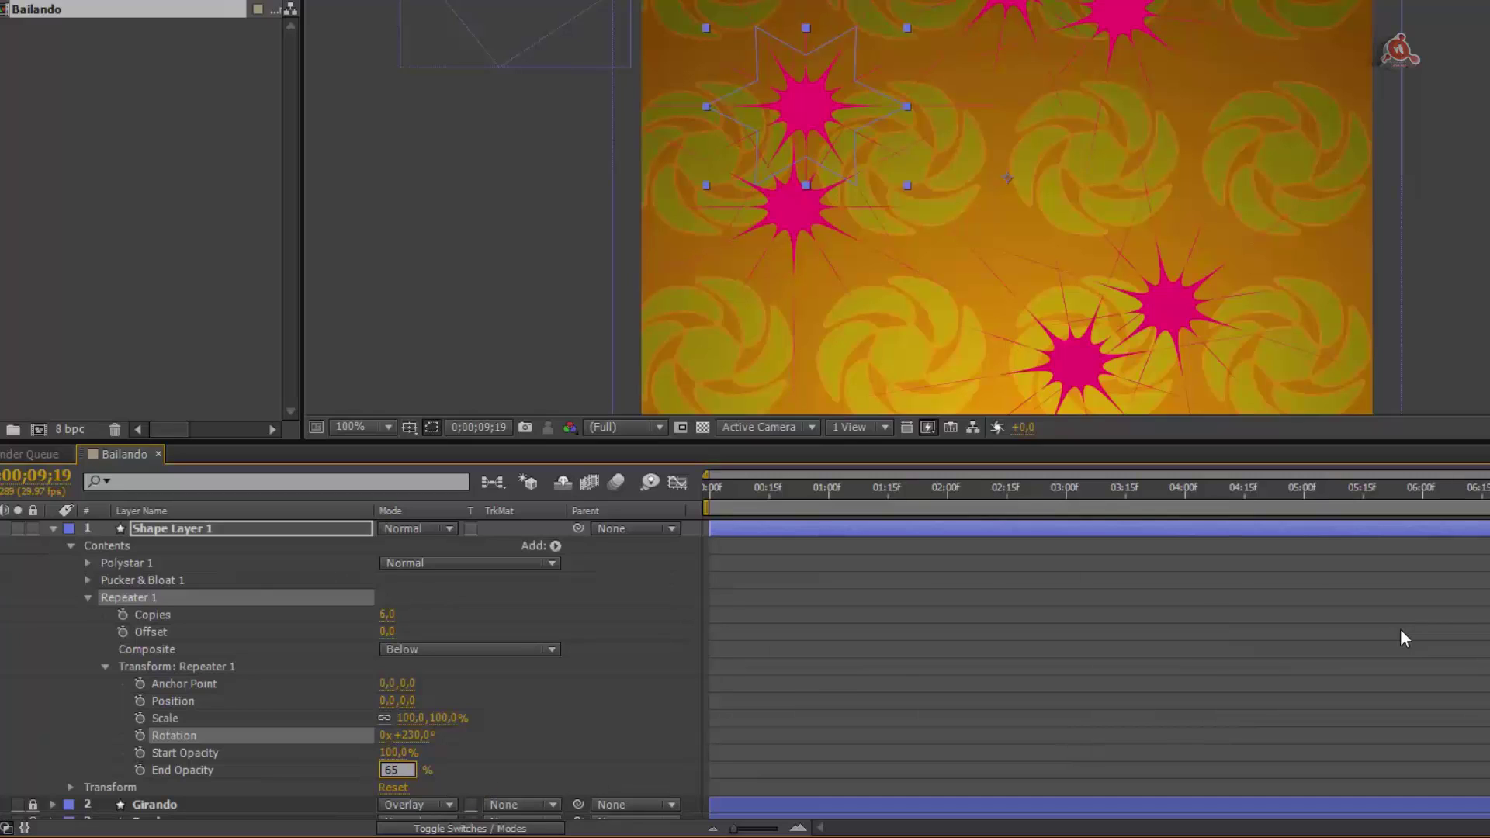
key("Return")
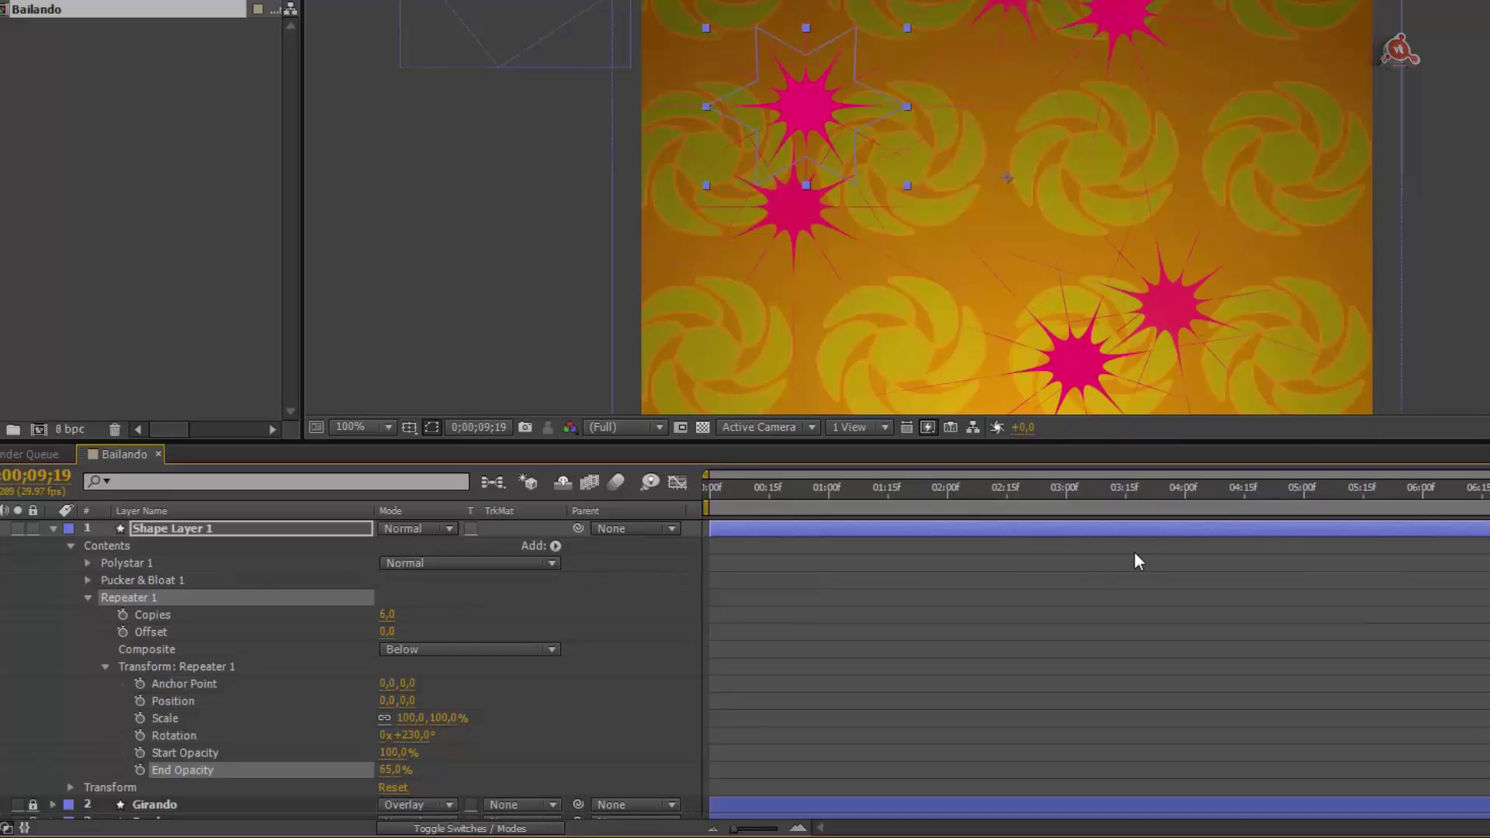
scroll(86, 588, "down", 1)
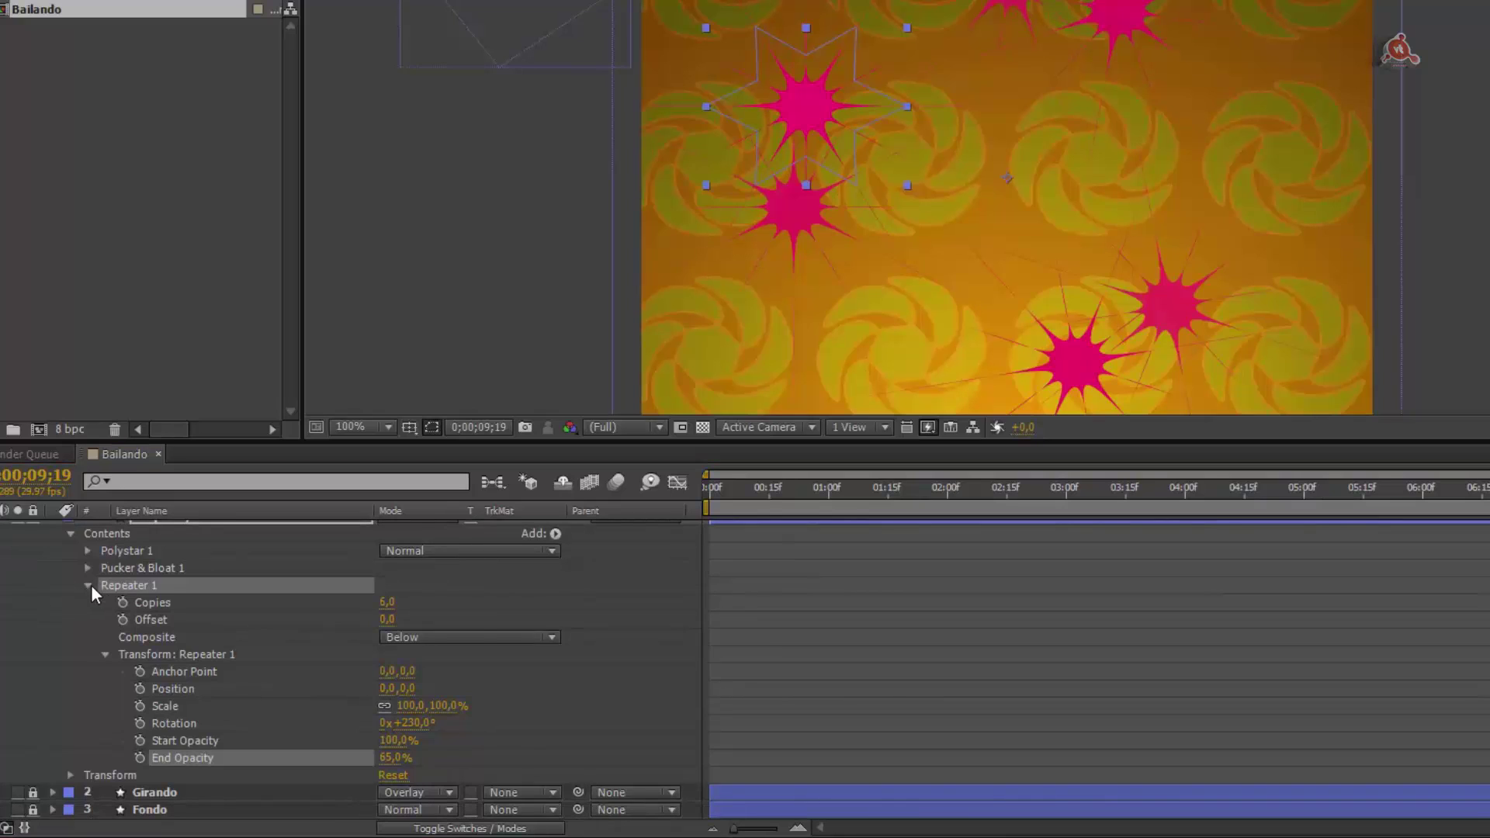
Step: Collapse Repeater 1, add Repeater 2 to Shape Layer 1's contents, and expand it
left_click(89, 585)
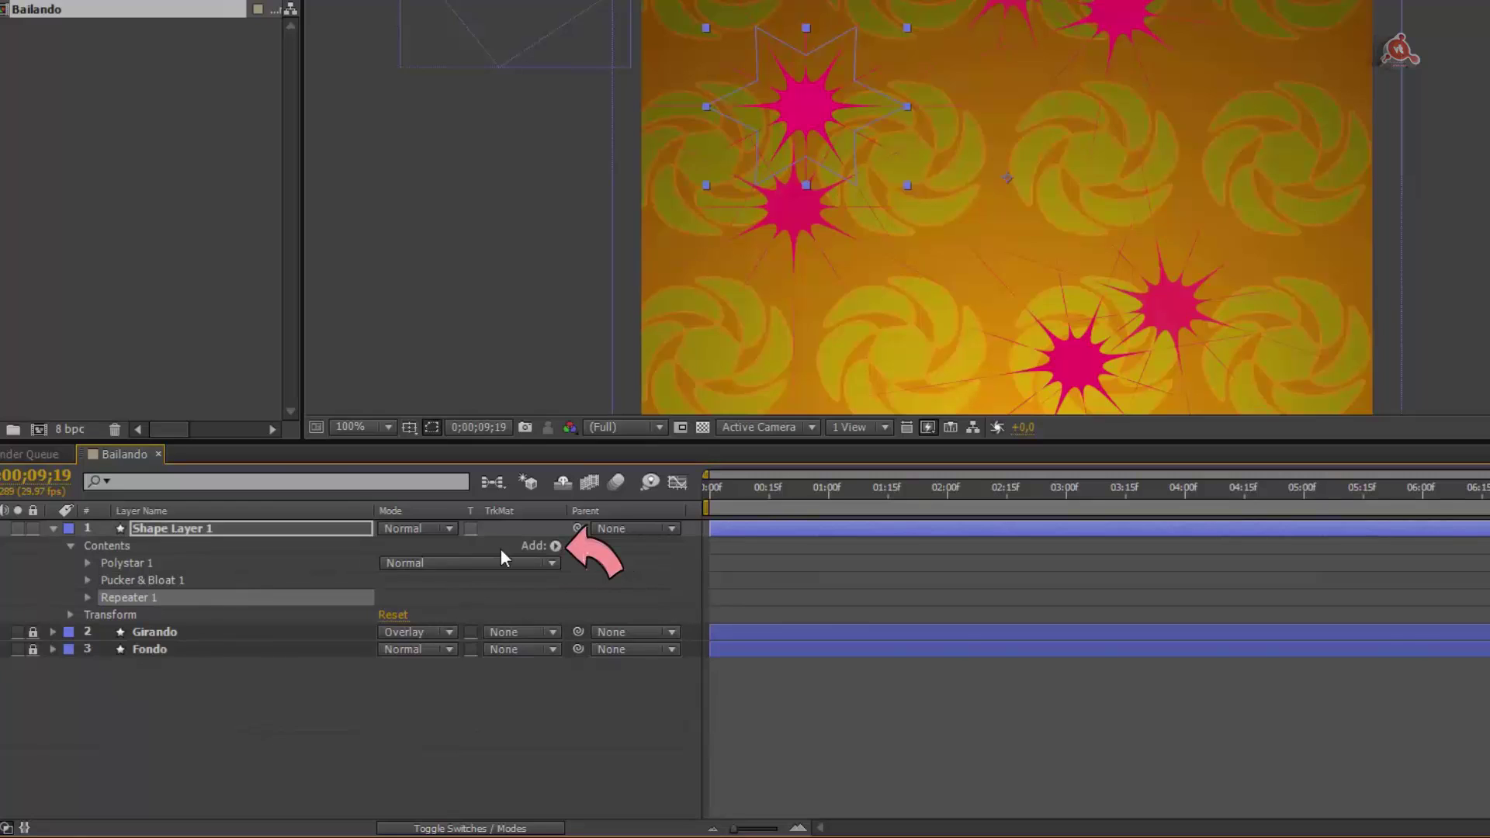
left_click(555, 545)
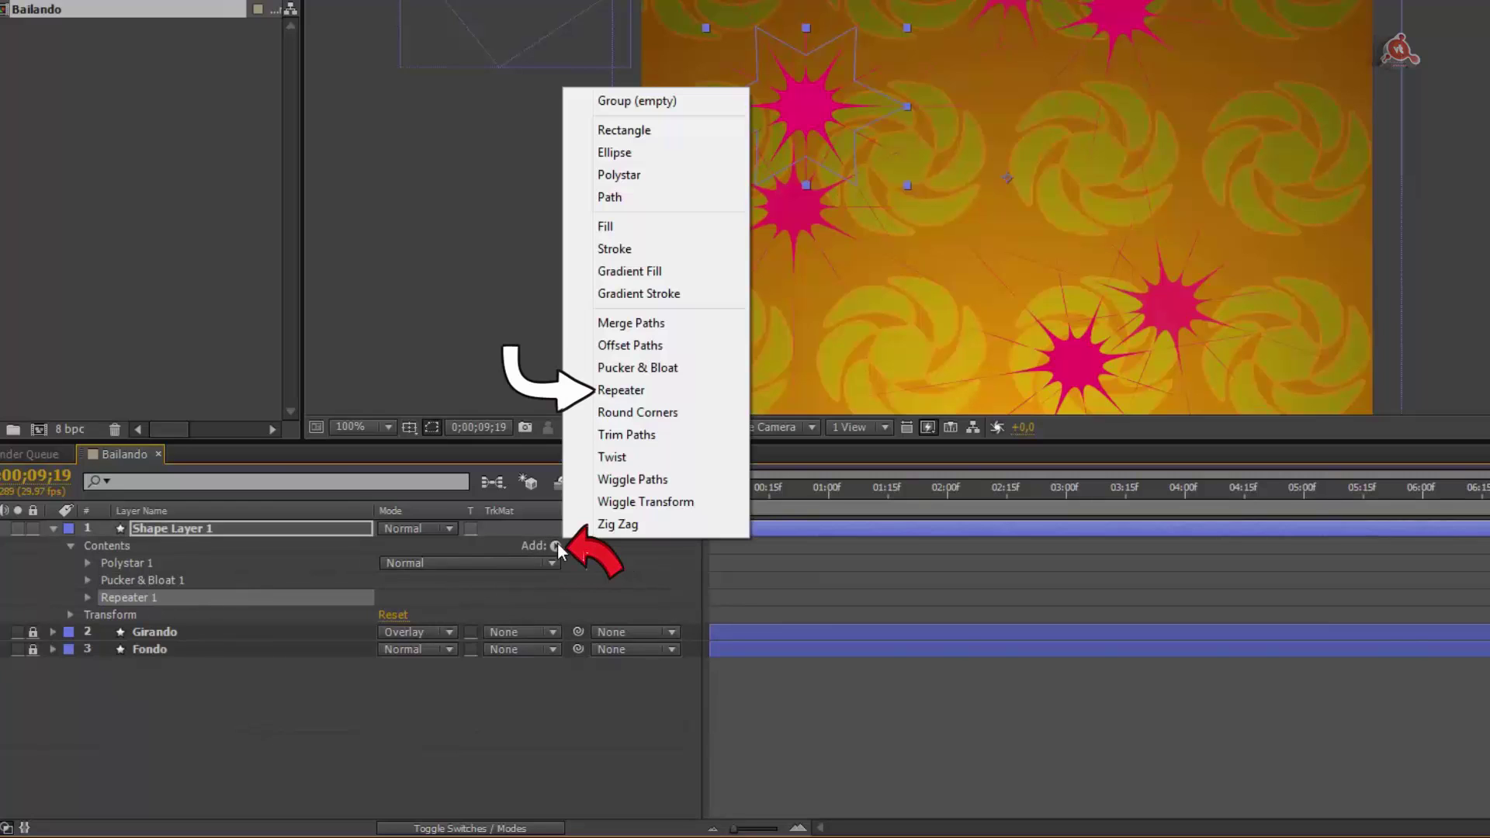
left_click(625, 390)
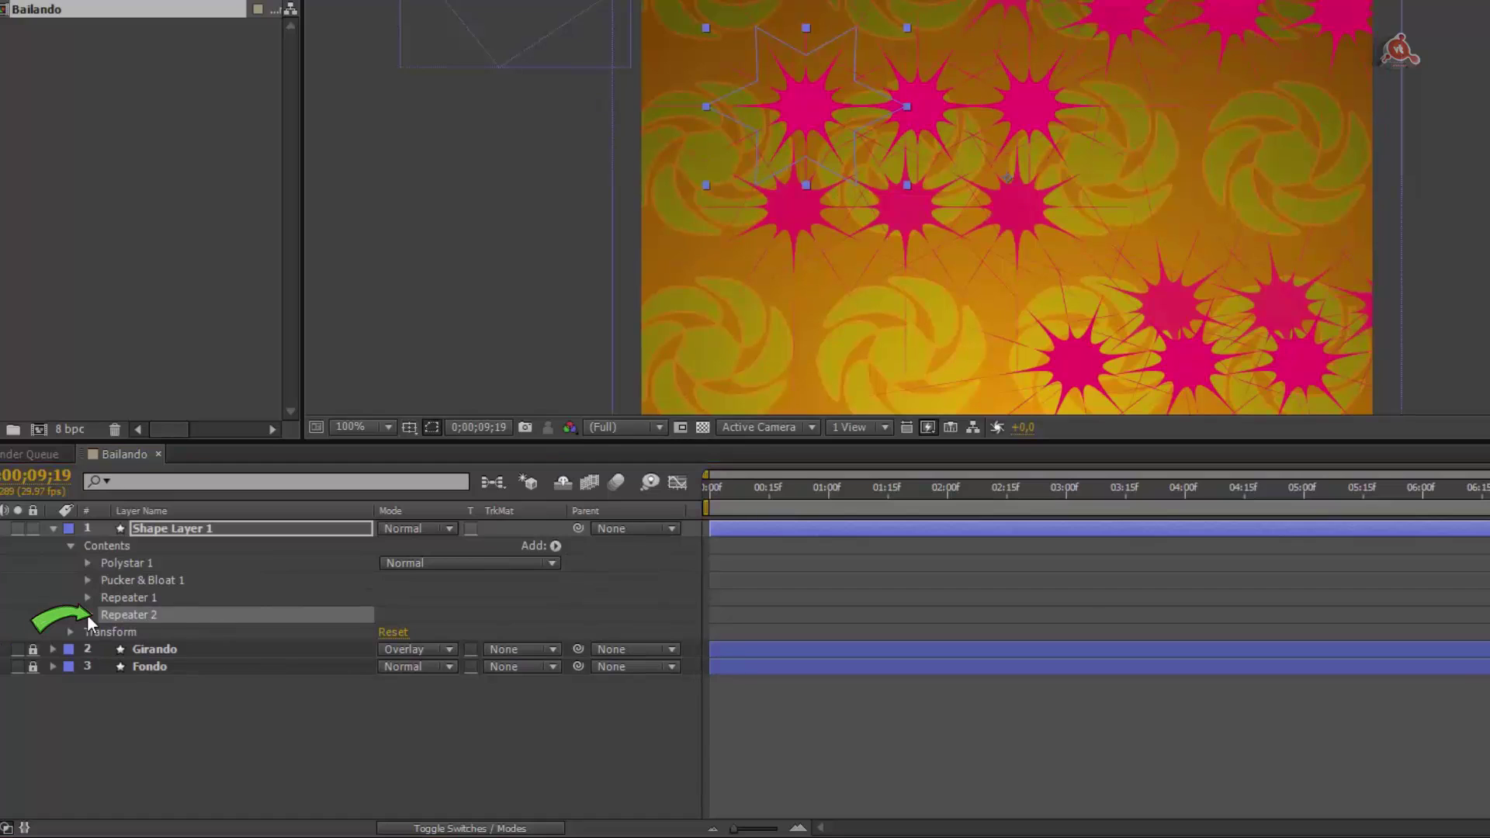
left_click(87, 615)
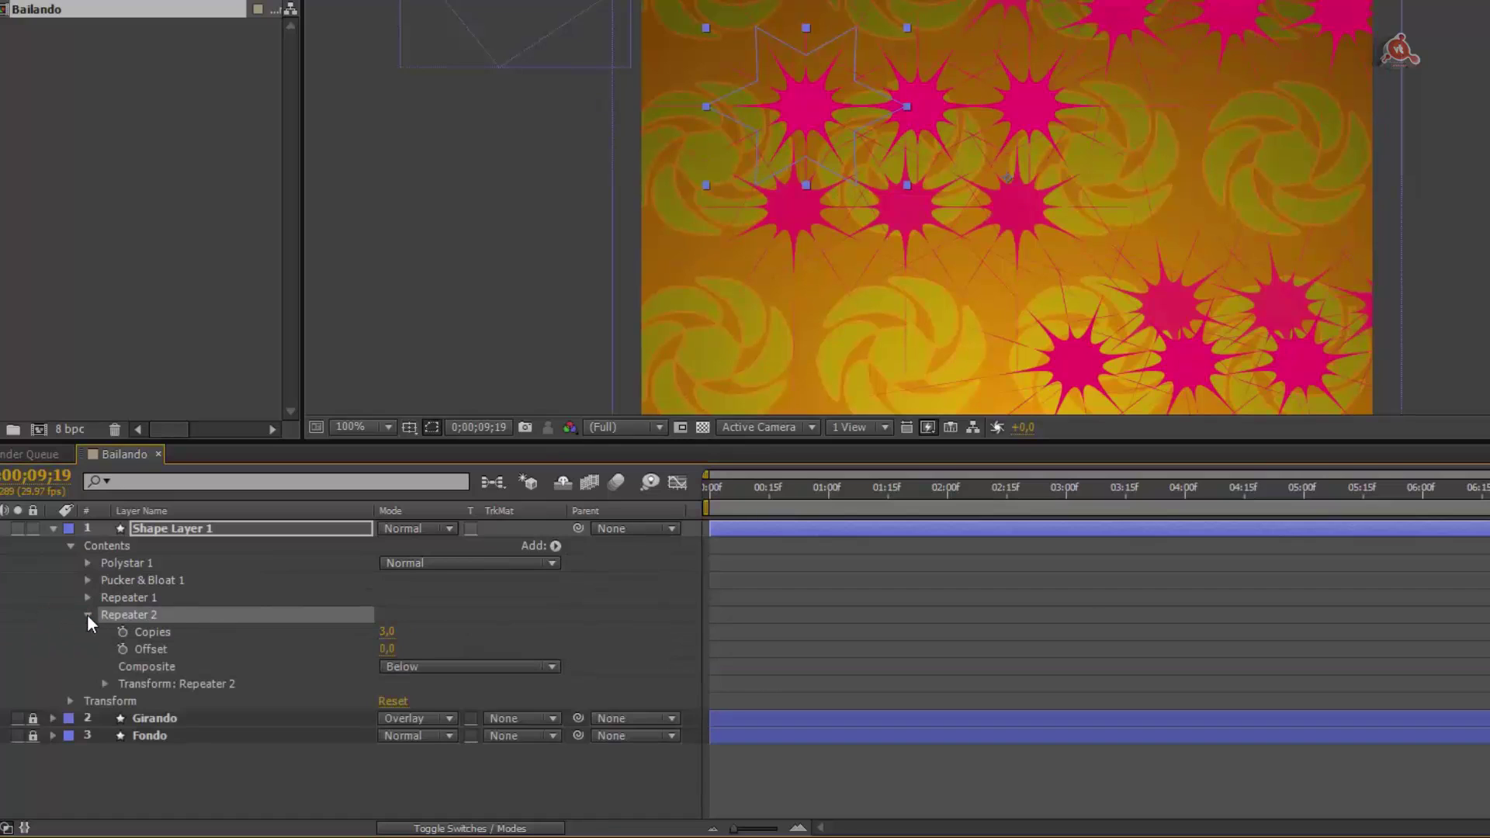
Step: Offset Repeater 2's copies to -140 horizontally and rotate them 40°
left_click(105, 684)
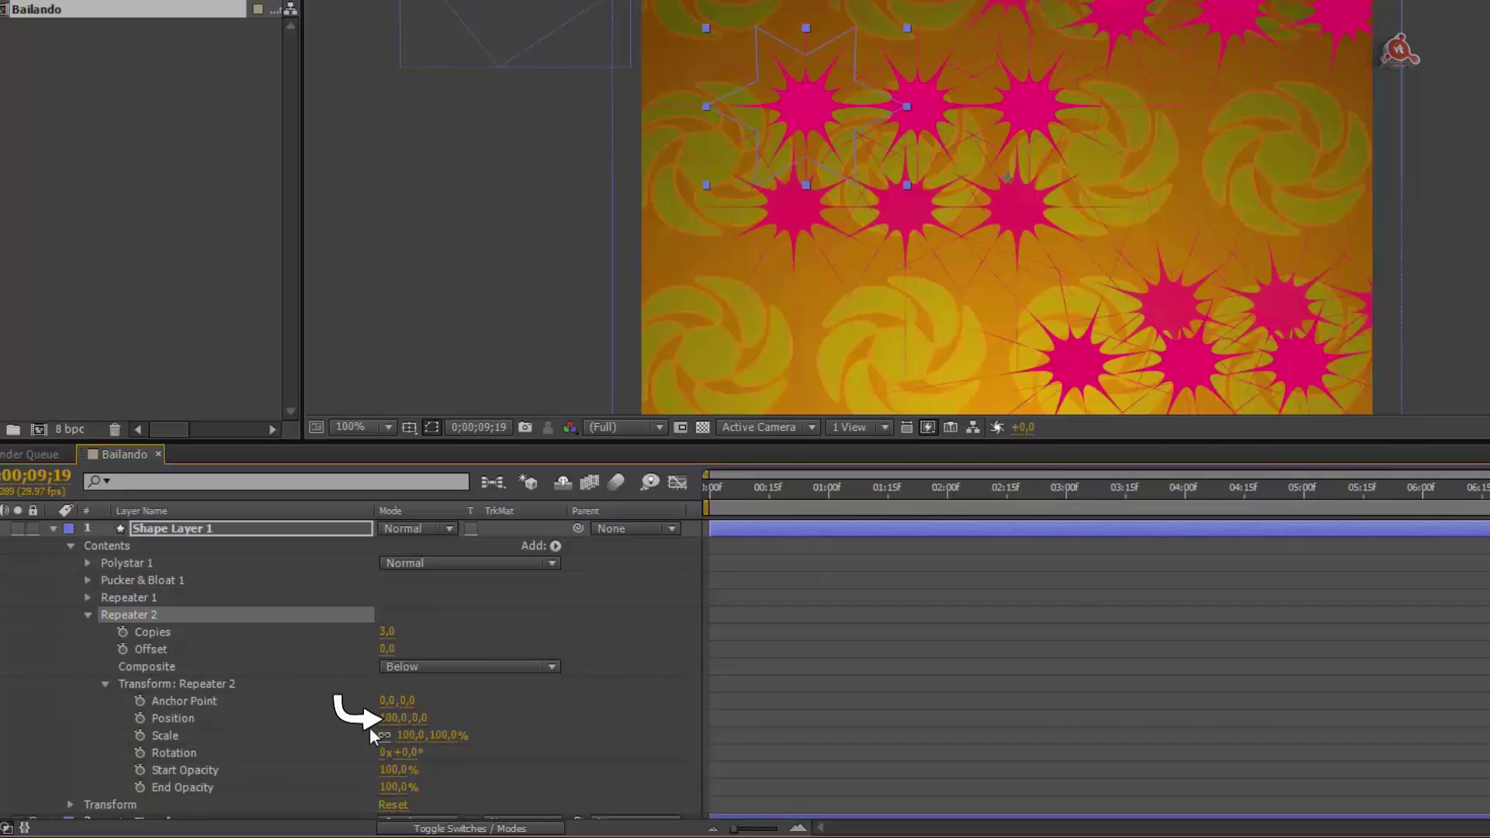
left_click(393, 719)
type("-140")
key("Return")
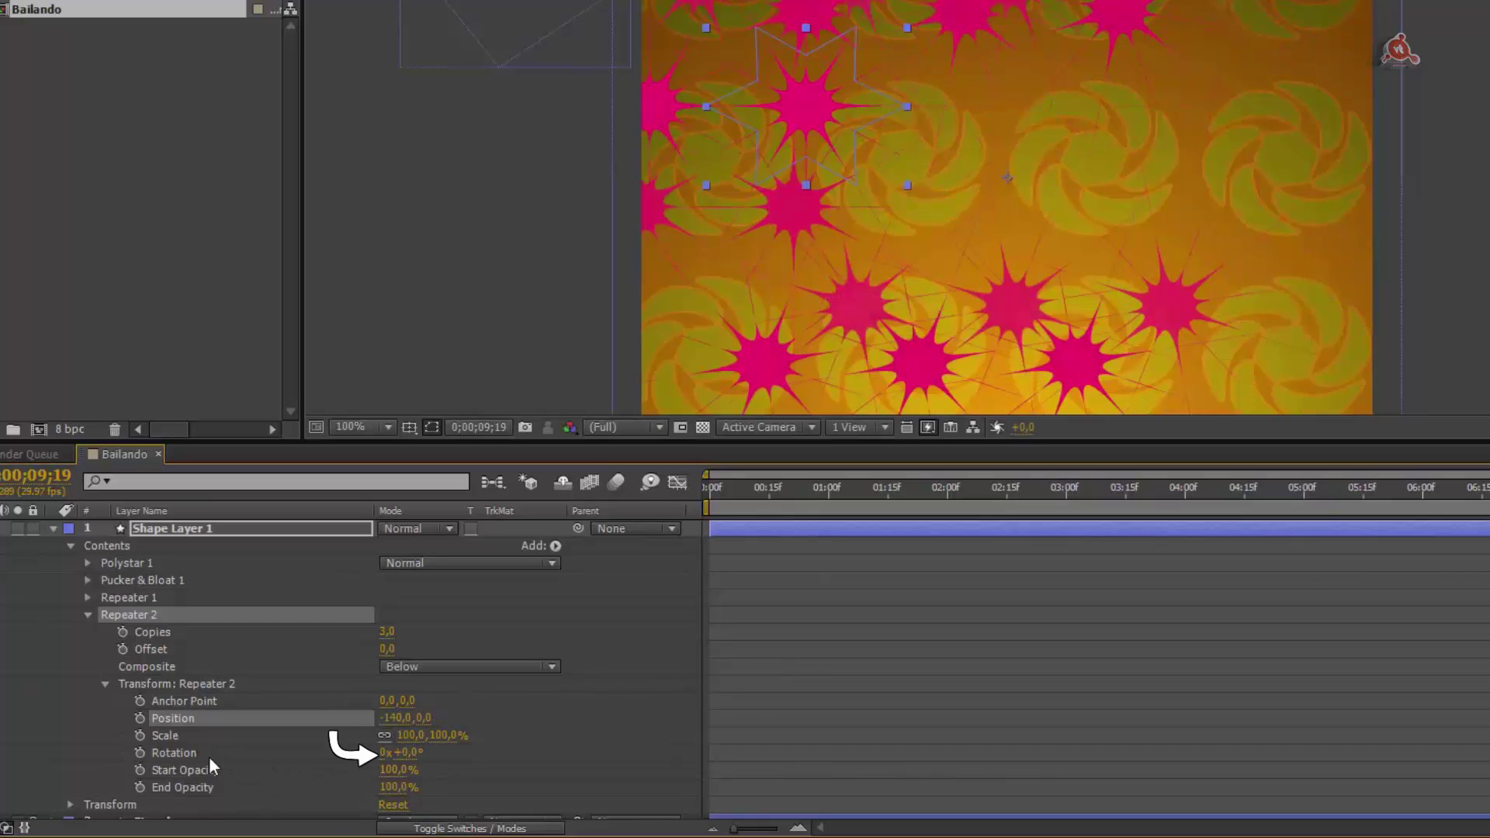
left_click(407, 753)
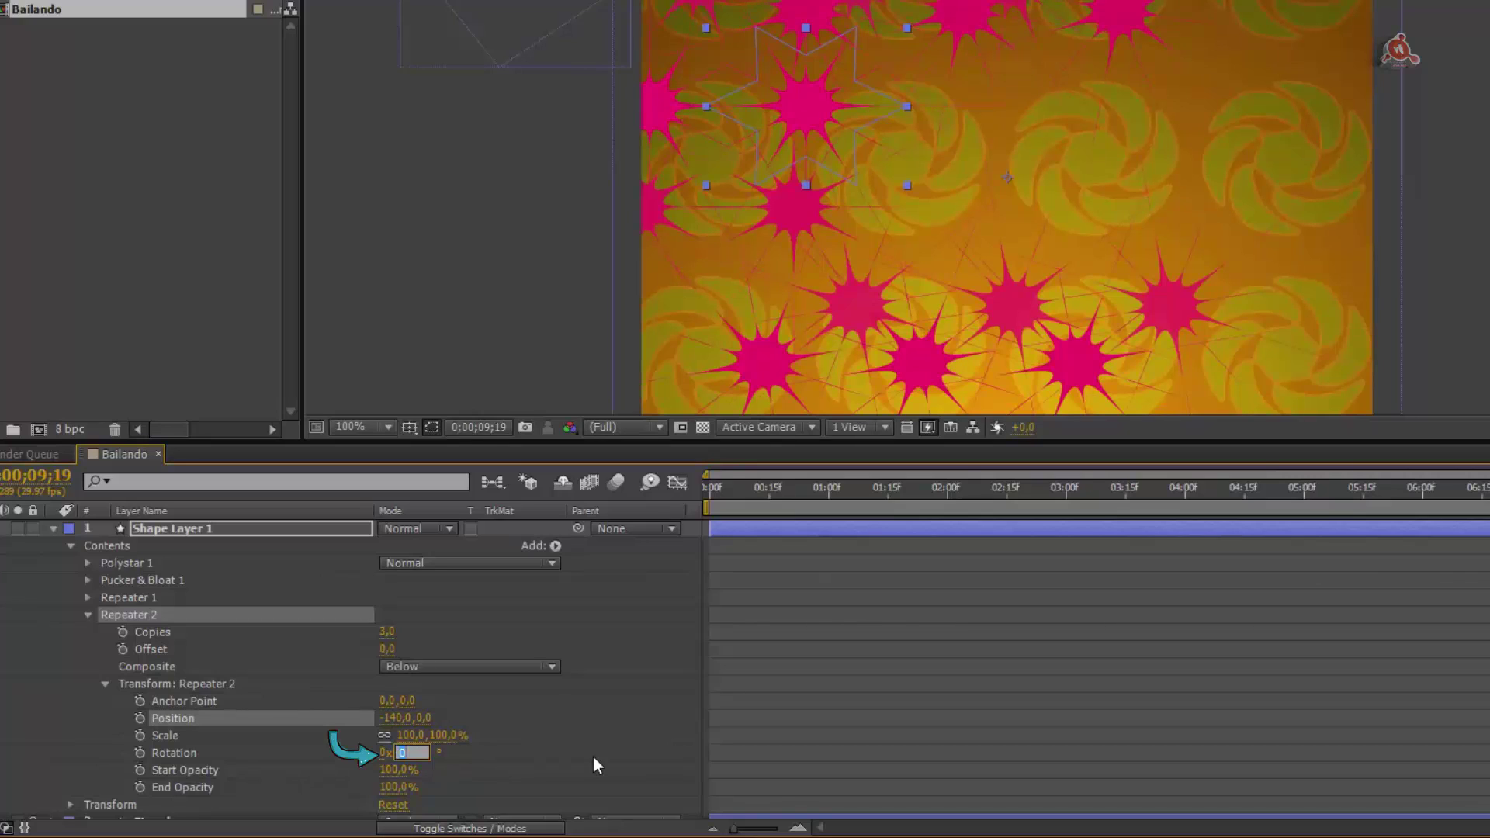
type("+40")
key("Return")
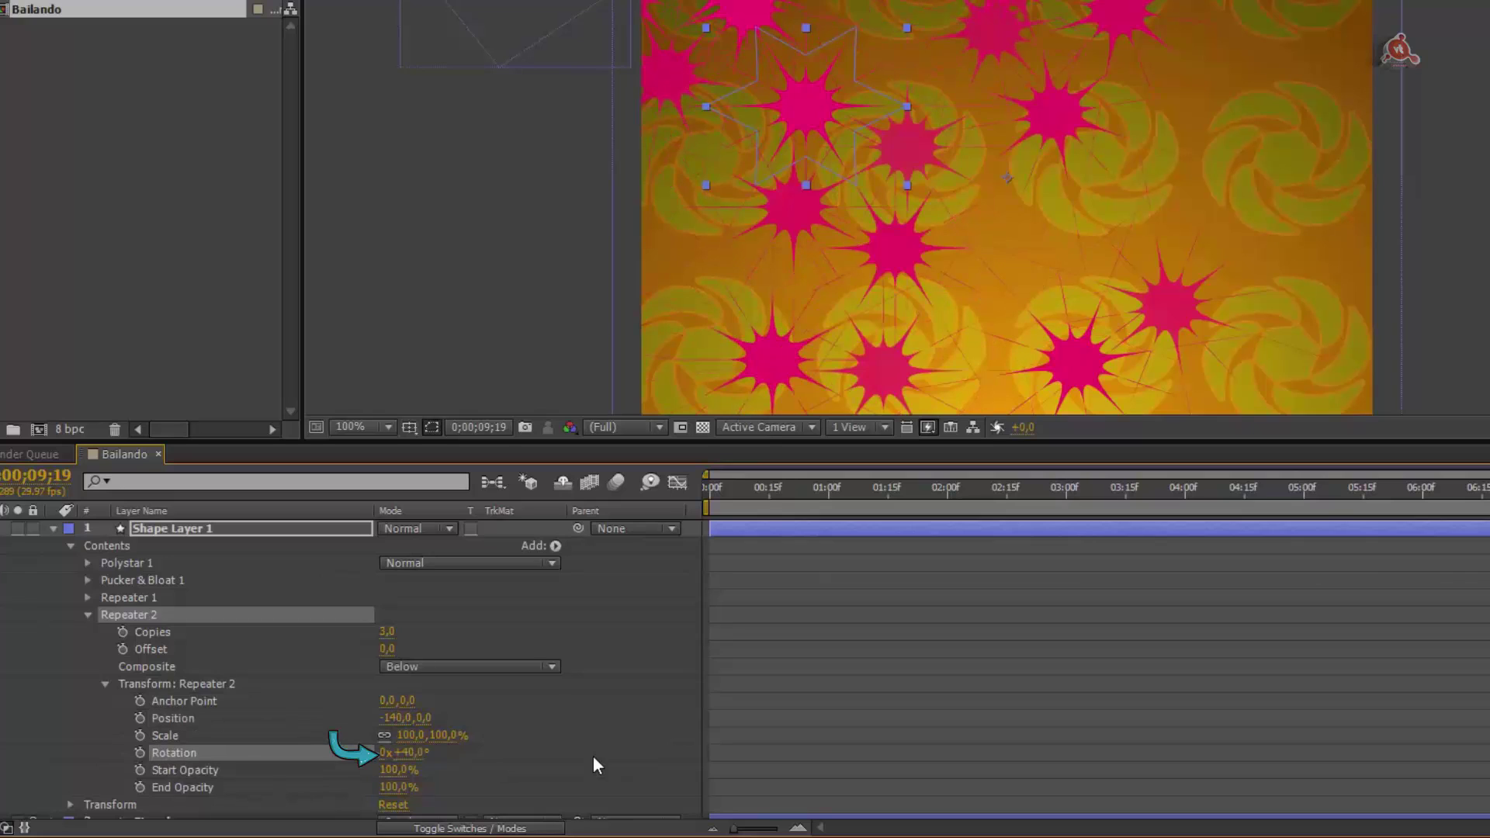
Step: Scale Repeater 2's copies to 80%, fade them to 0% End Opacity, and collapse Repeater 2
left_click(407, 735)
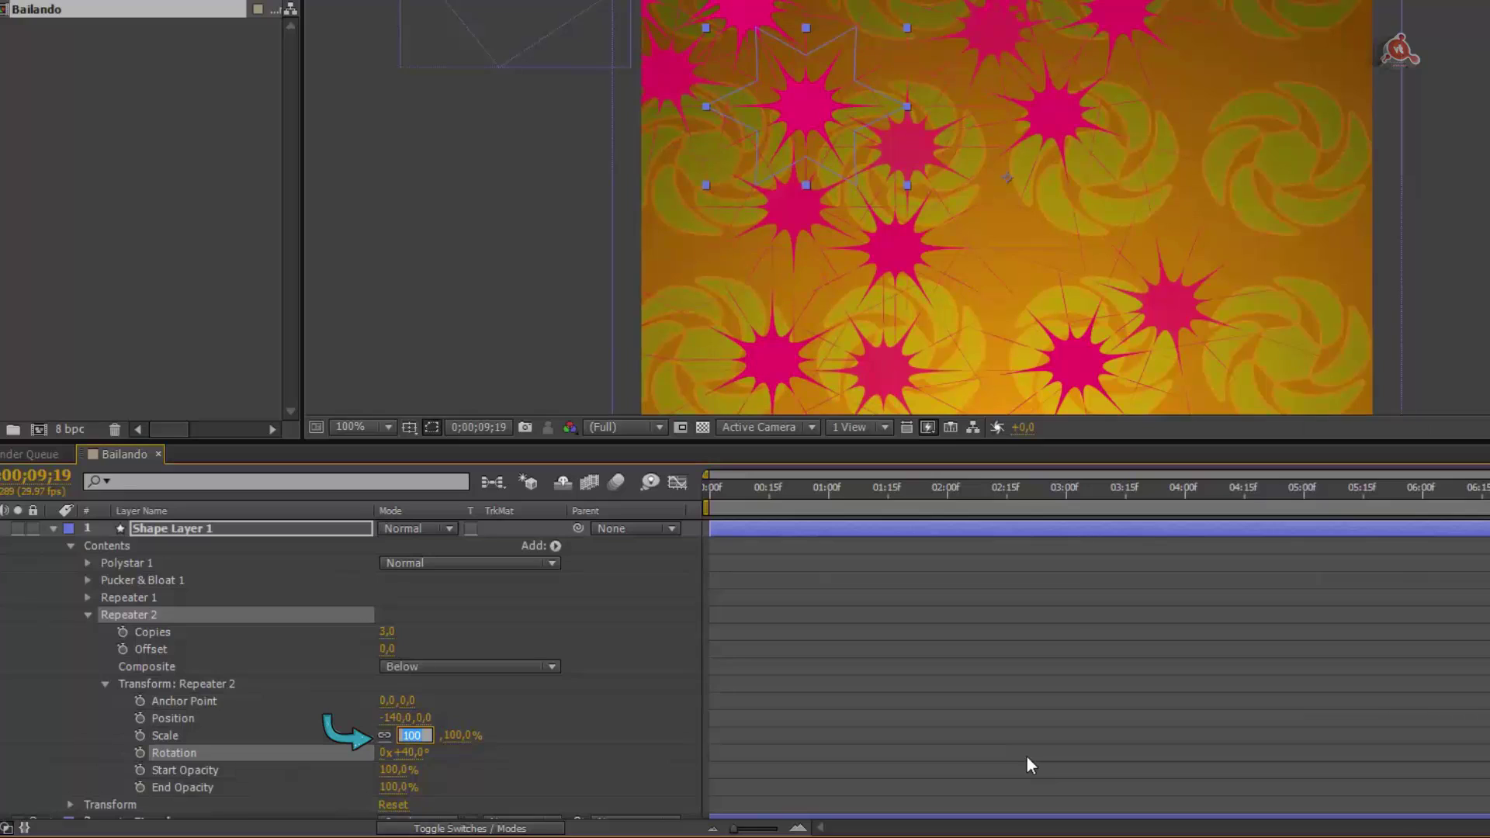
type("80")
key("Return")
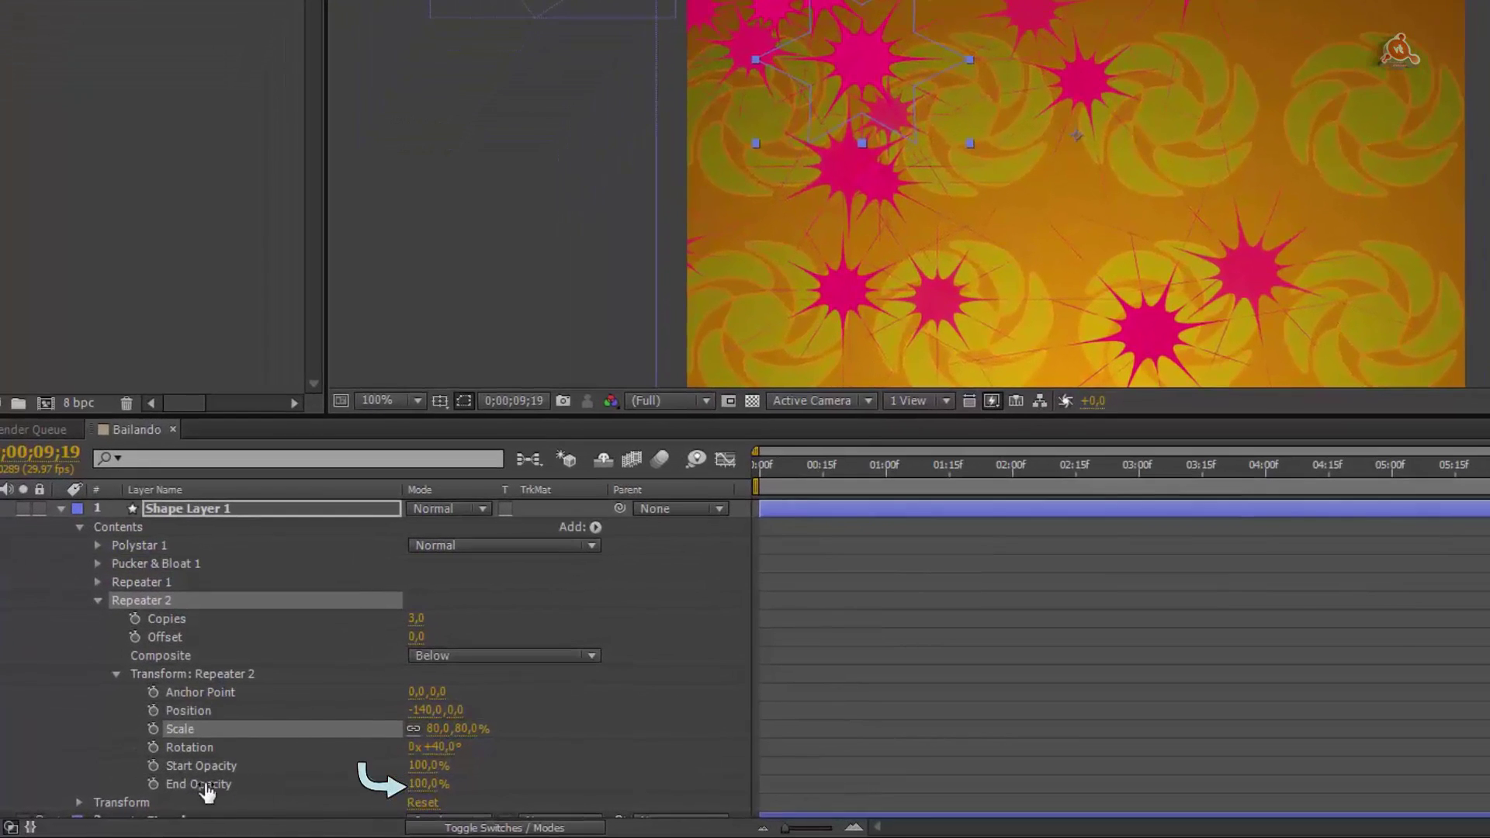
left_click(428, 784)
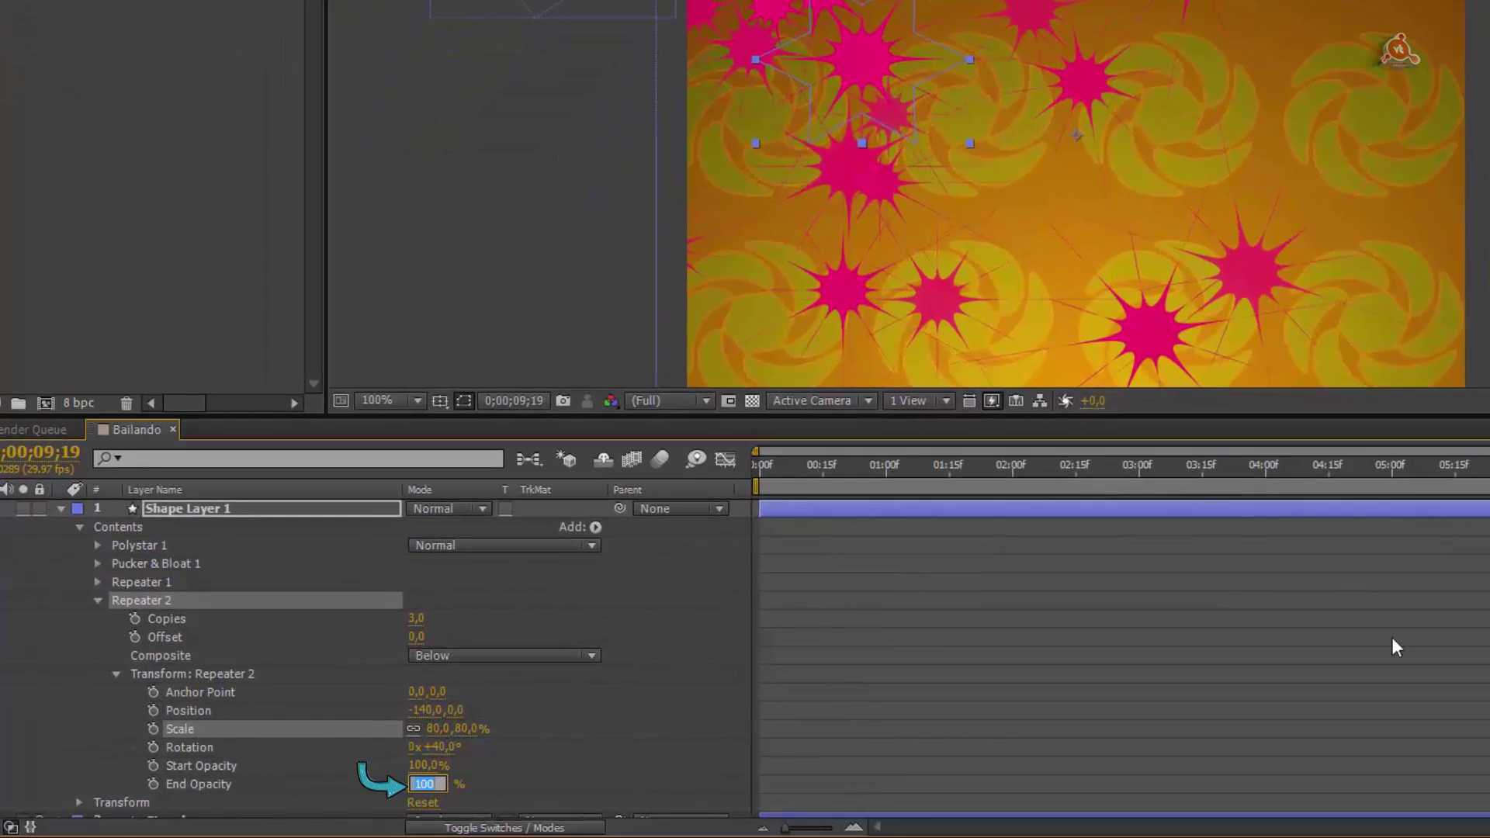
type("0")
key("Return")
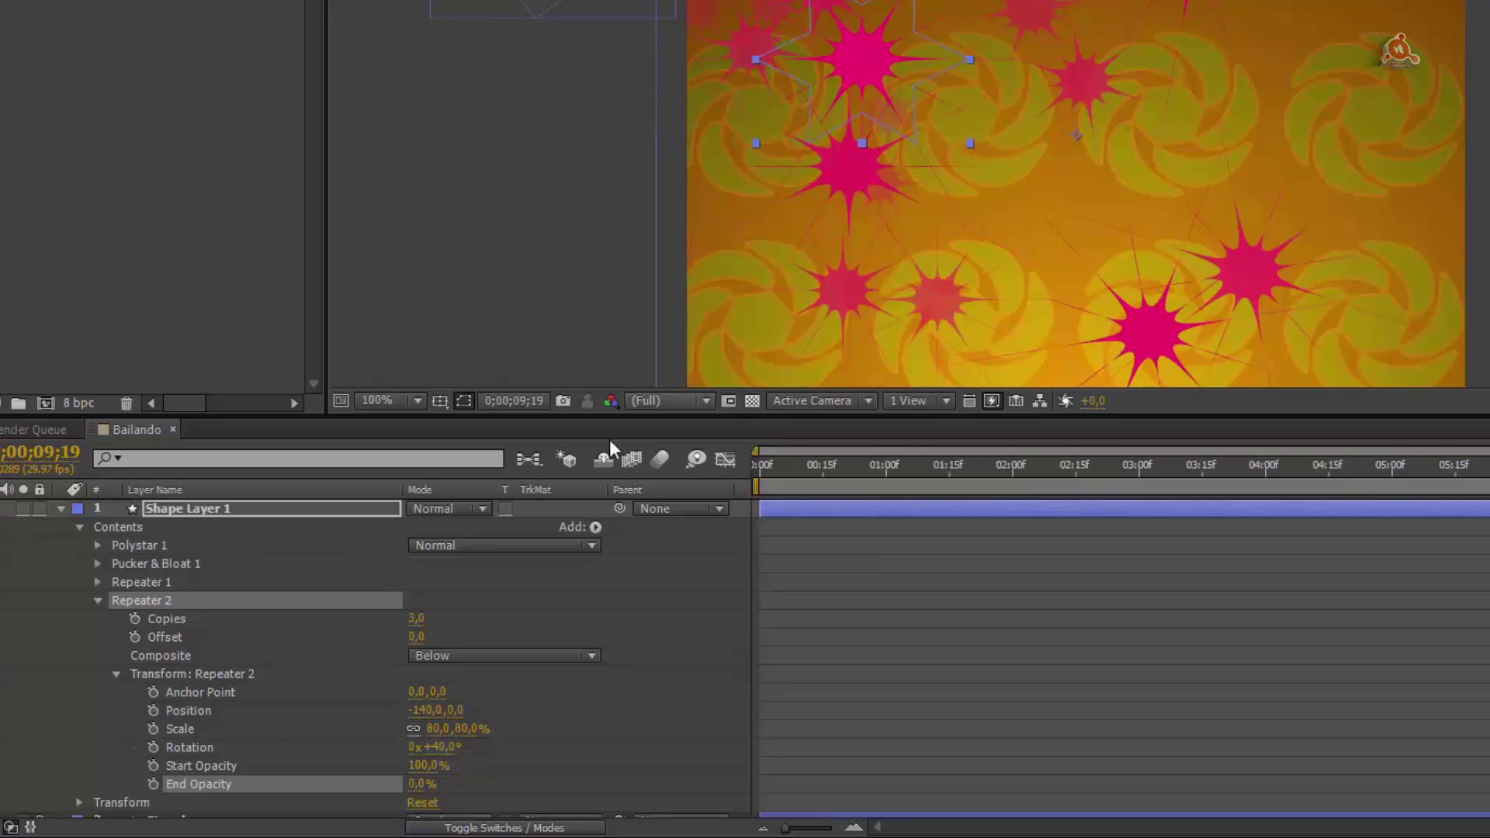
left_click(98, 600)
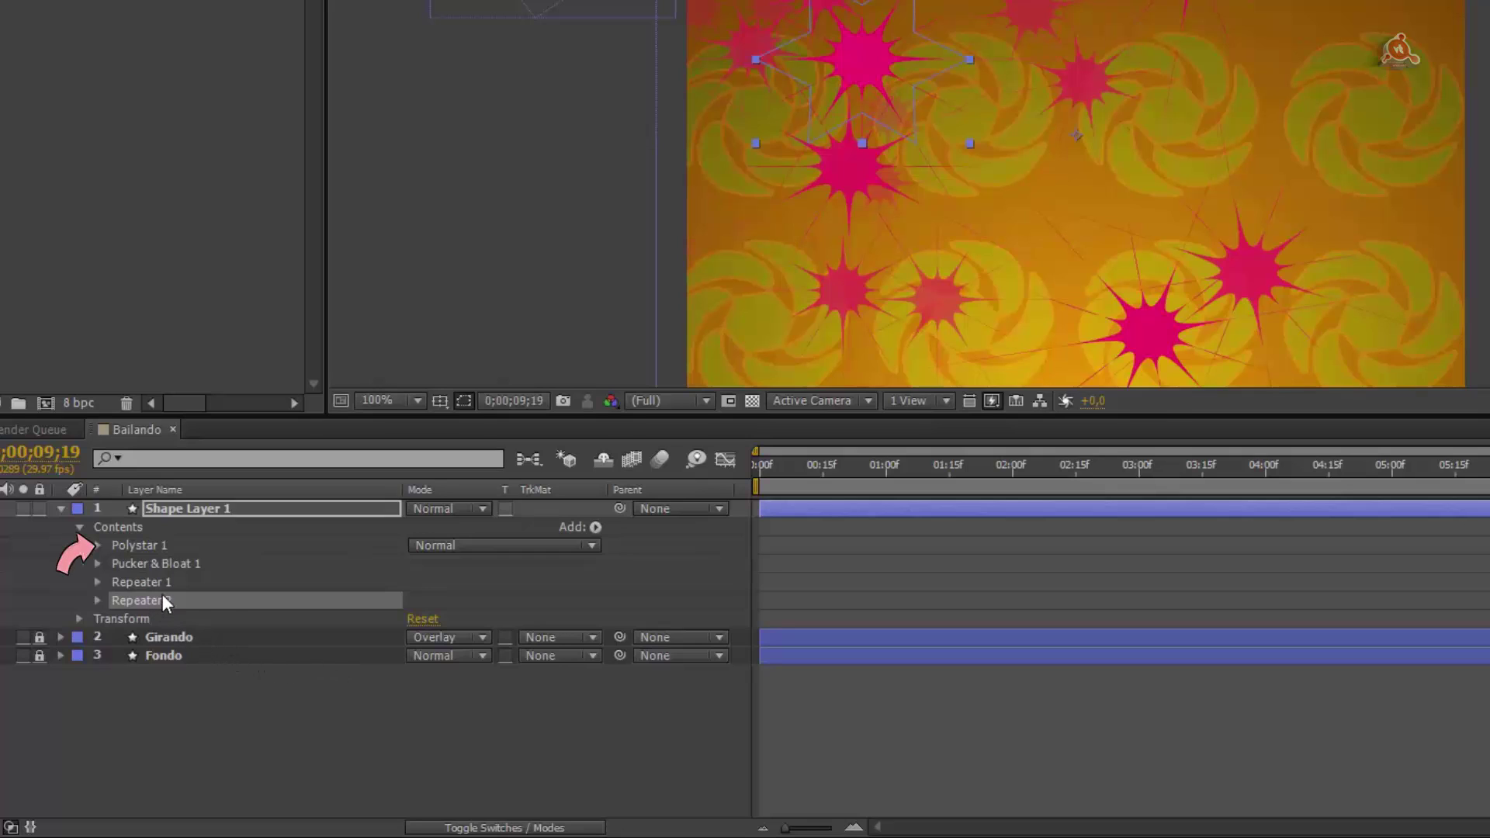
Step: Select and expand Polystar 1, bringing its Transform: Polystar 1 Rotation into view
left_click(137, 546)
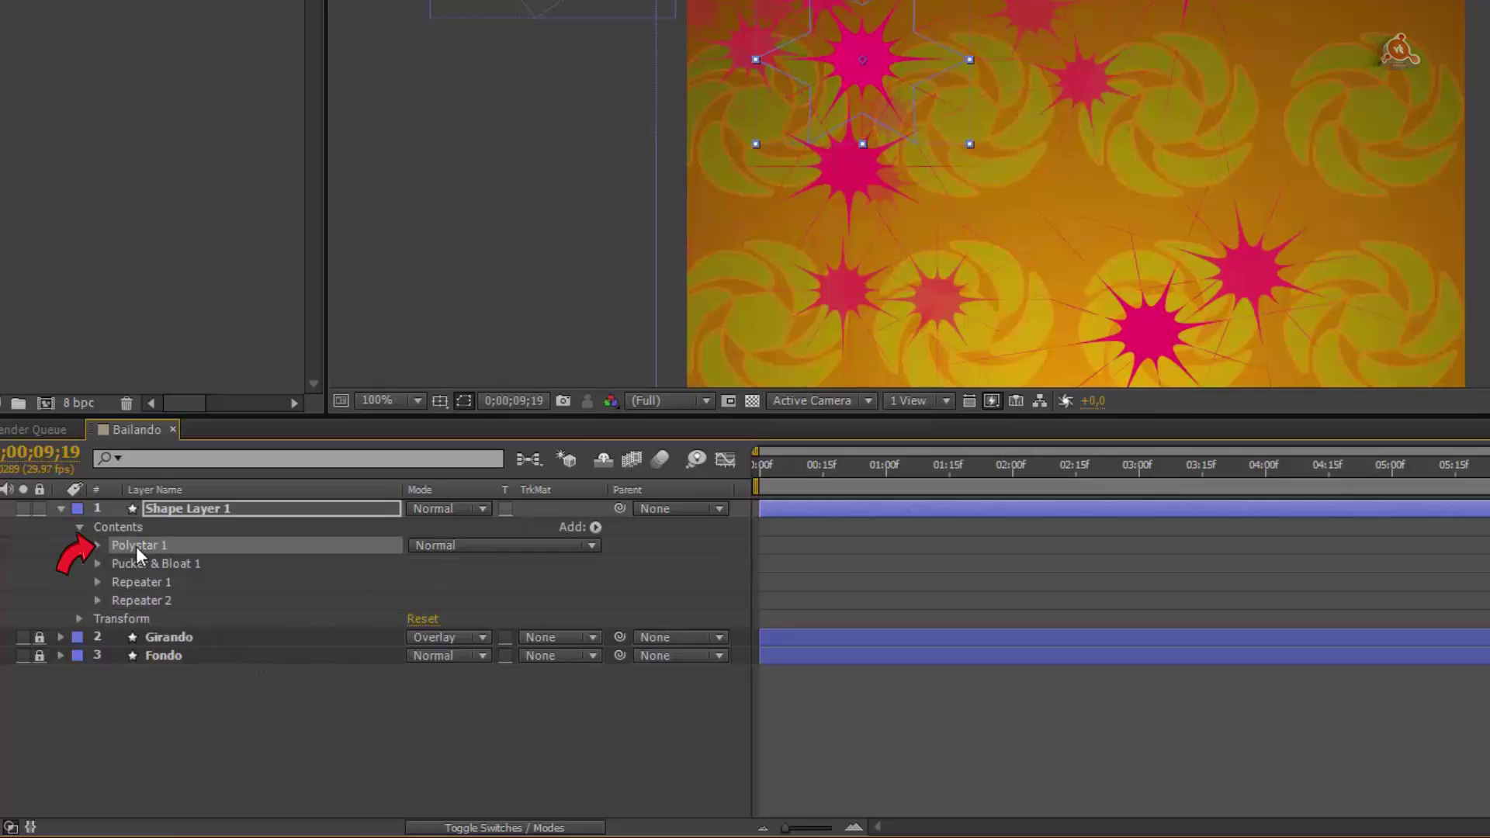
left_click(97, 545)
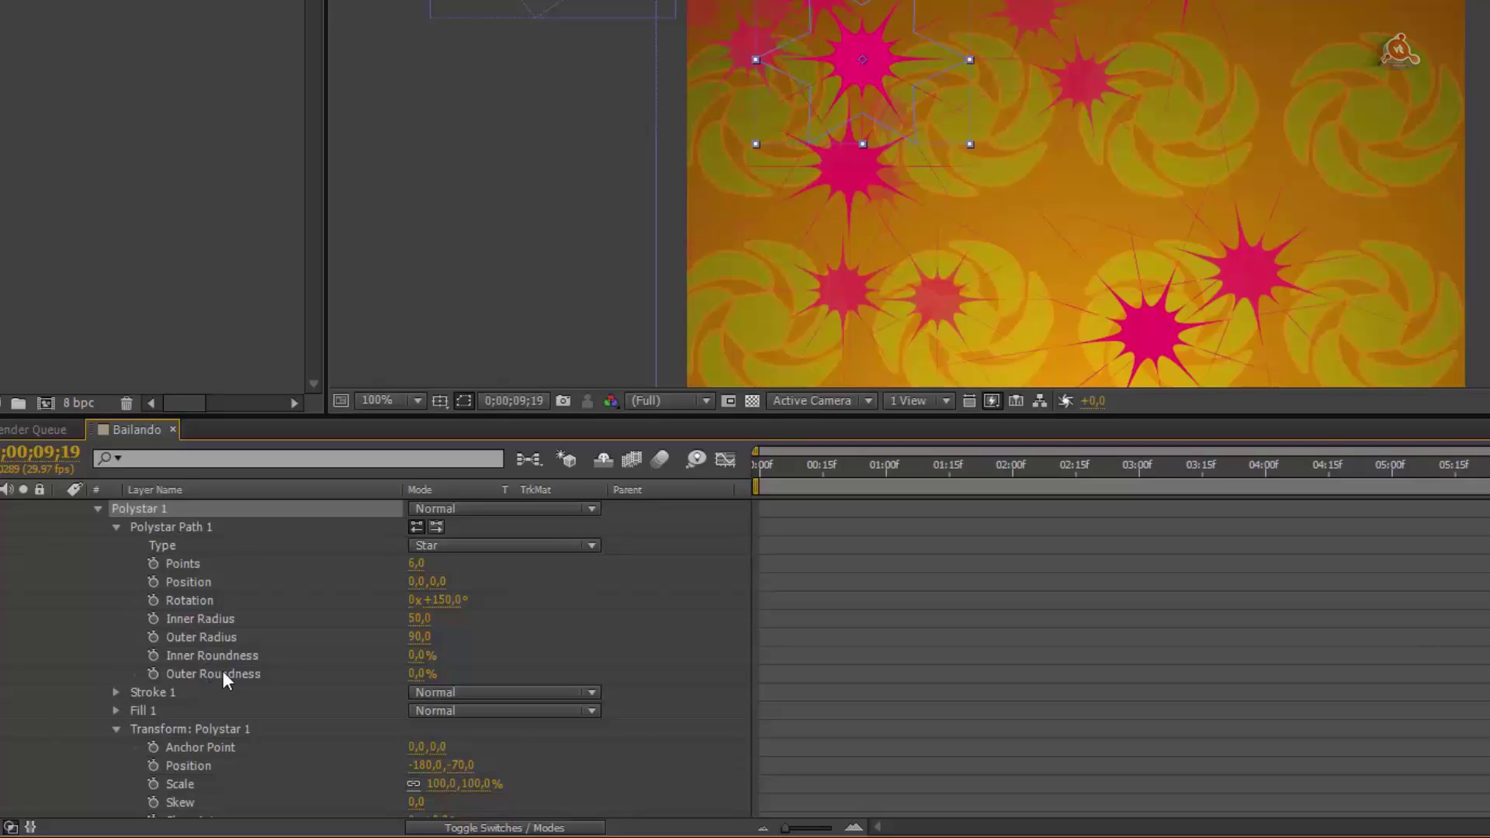
scroll(222, 671, "down", 3)
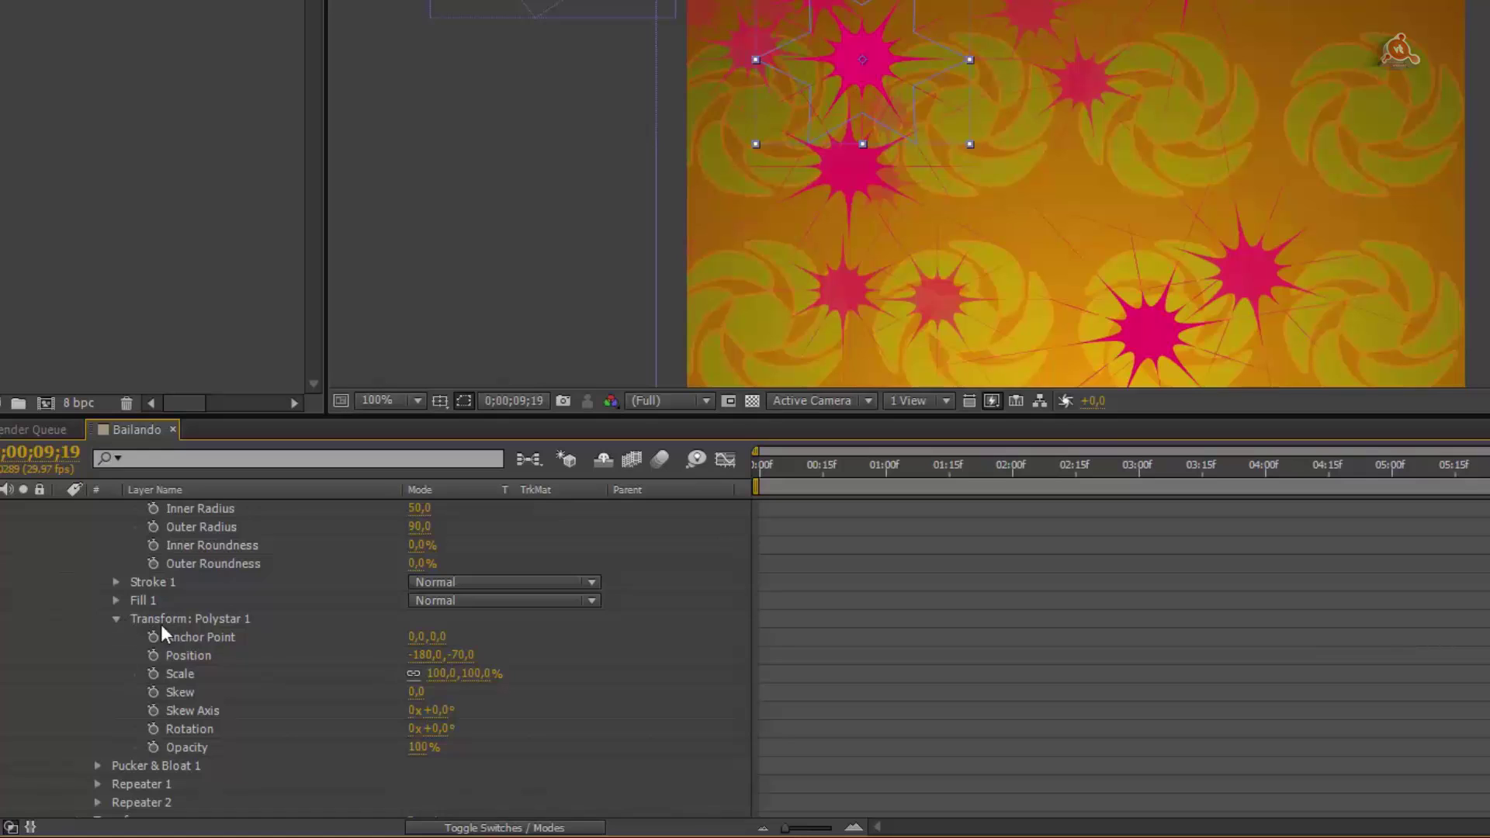
scroll(221, 617, "down", 2)
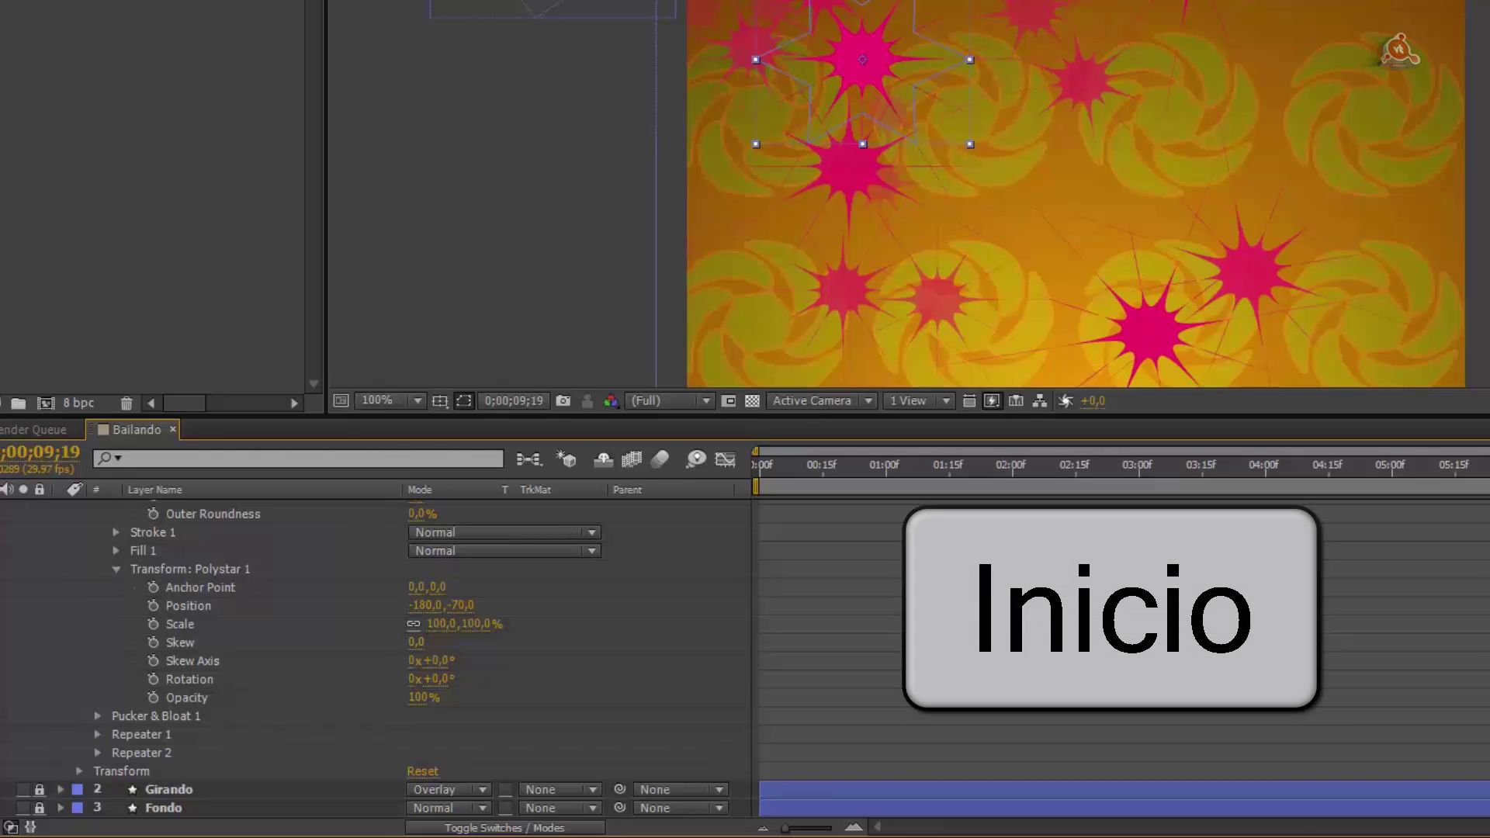
Step: Add a 0° Polystar Rotation keyframe at 0;00;00;00
key("Home")
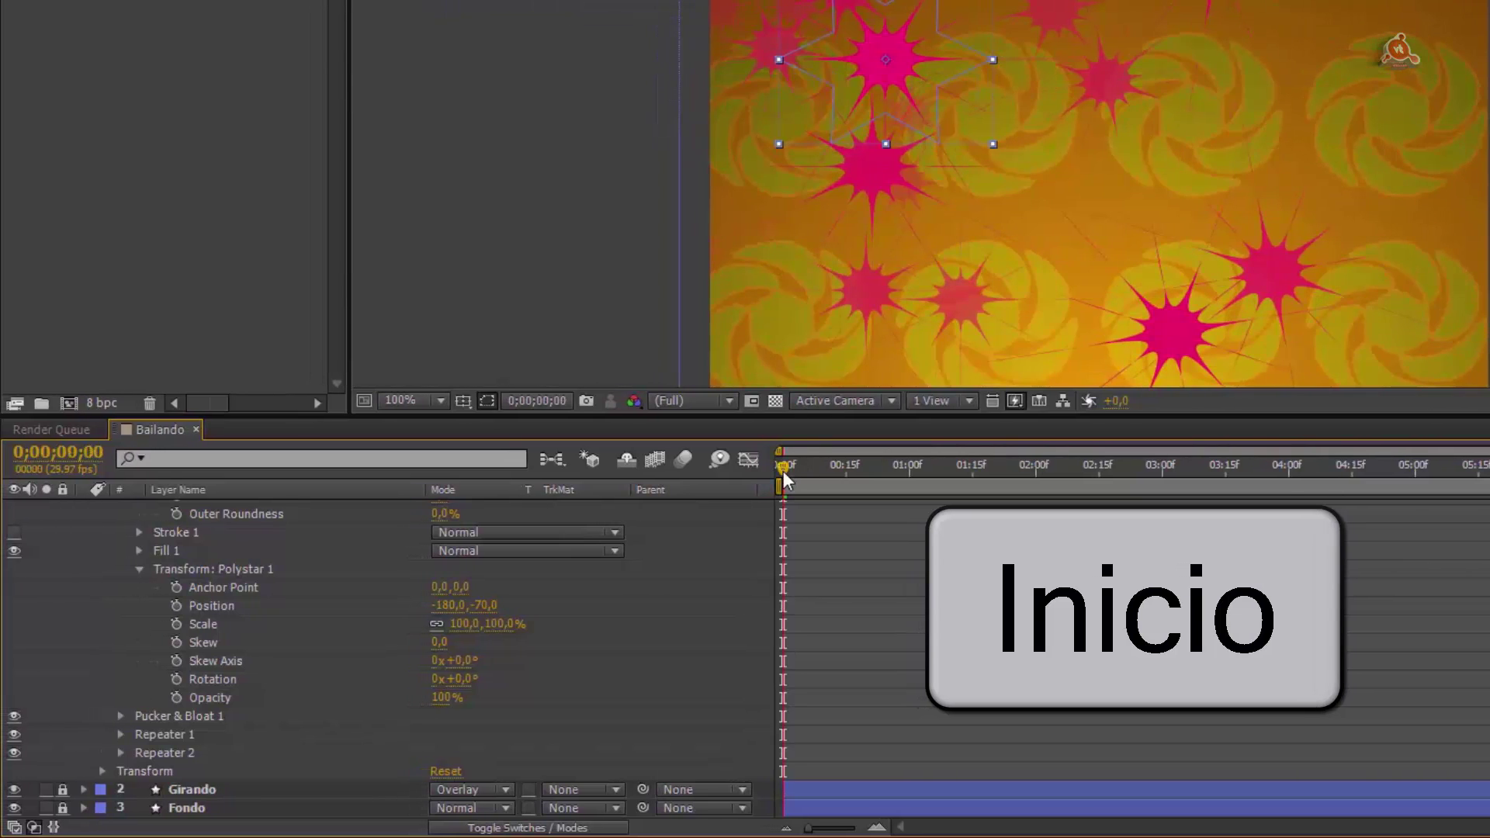
left_click(177, 680)
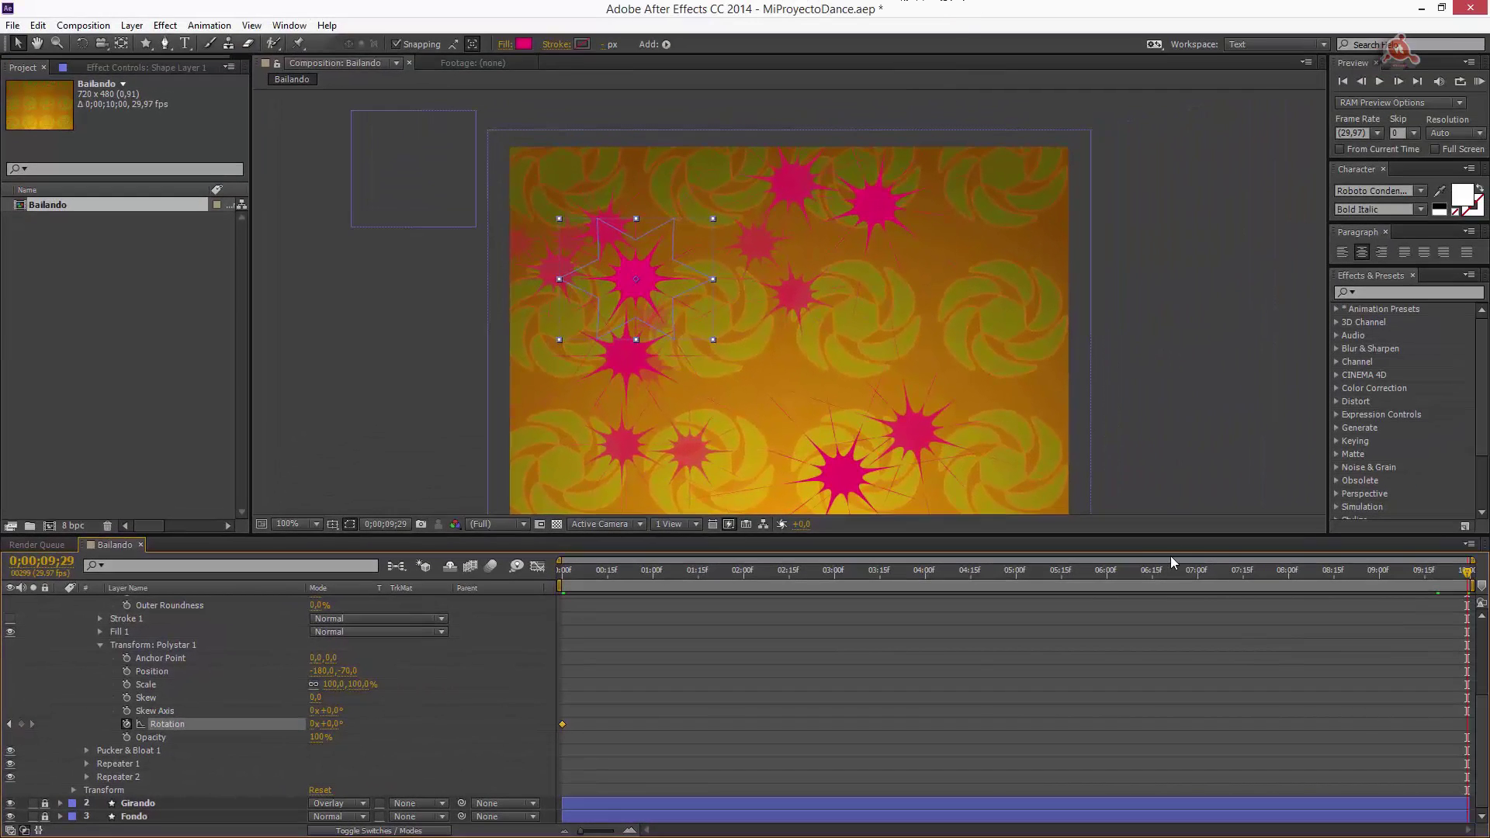
Step: Set the Polystar Rotation to 180° at 0;00;09;29 as the end keyframe
left_click(329, 724)
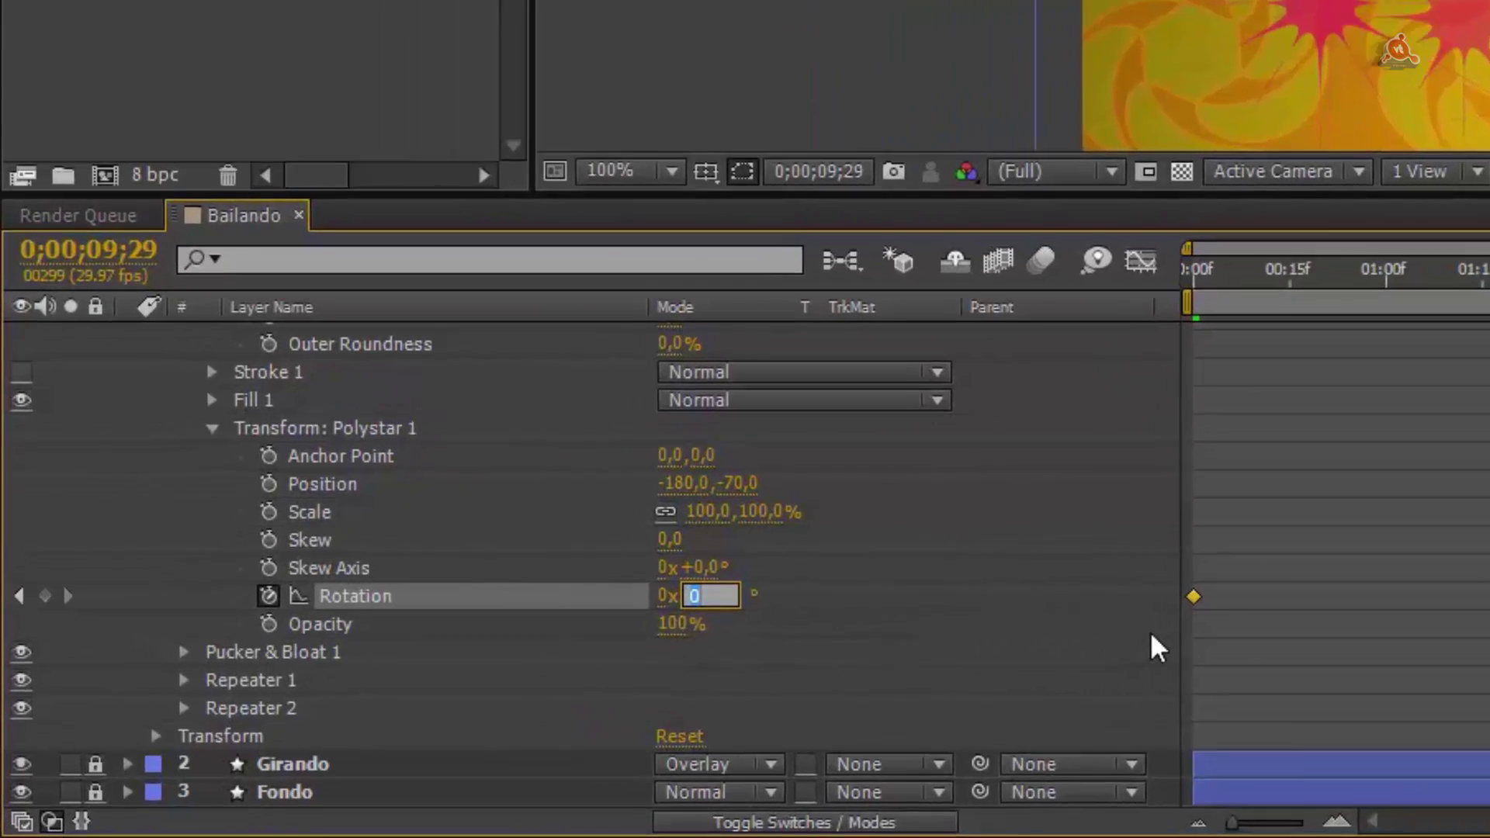
type("18")
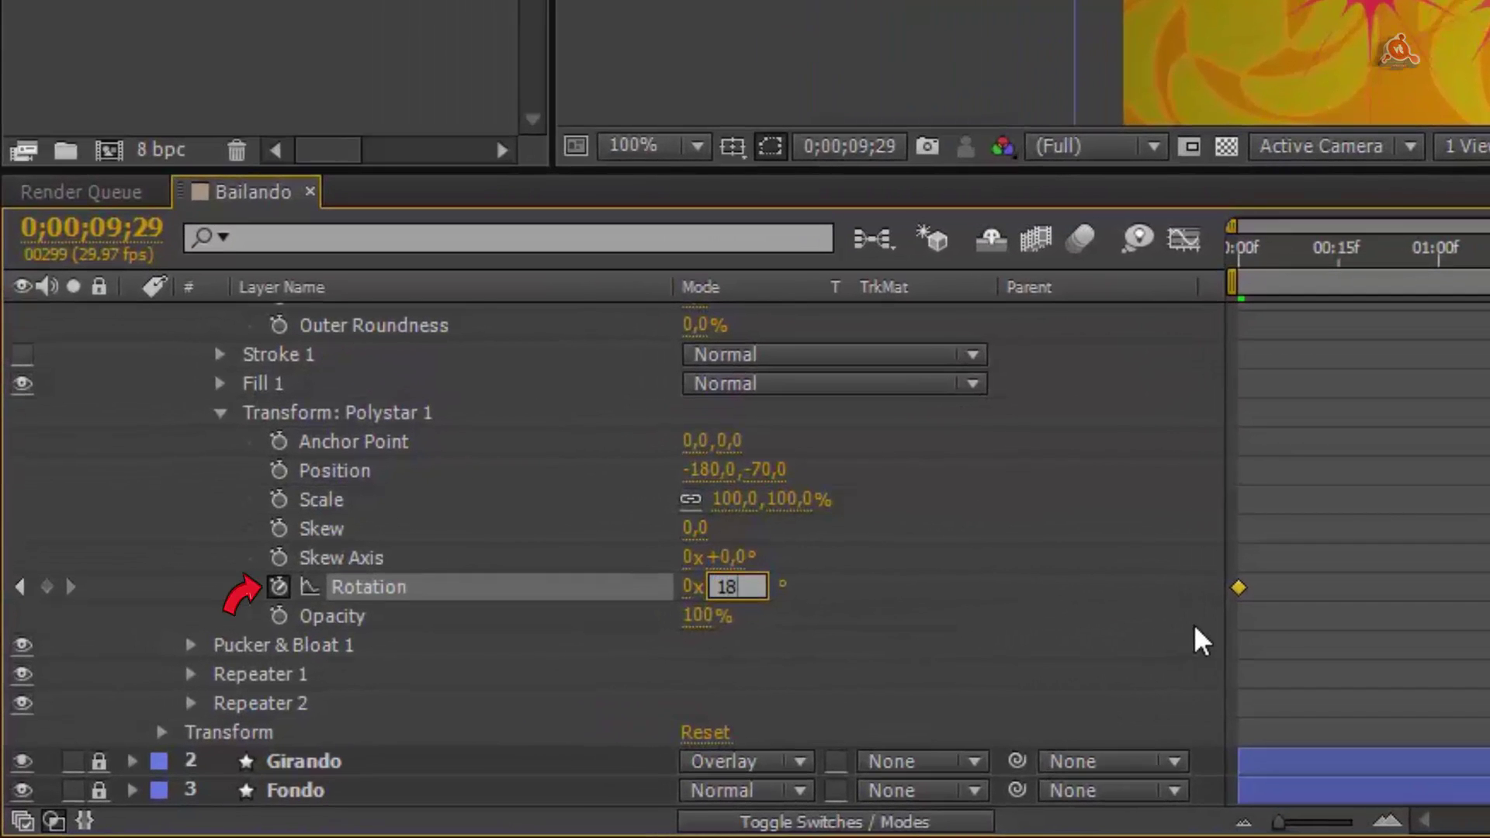
type("0")
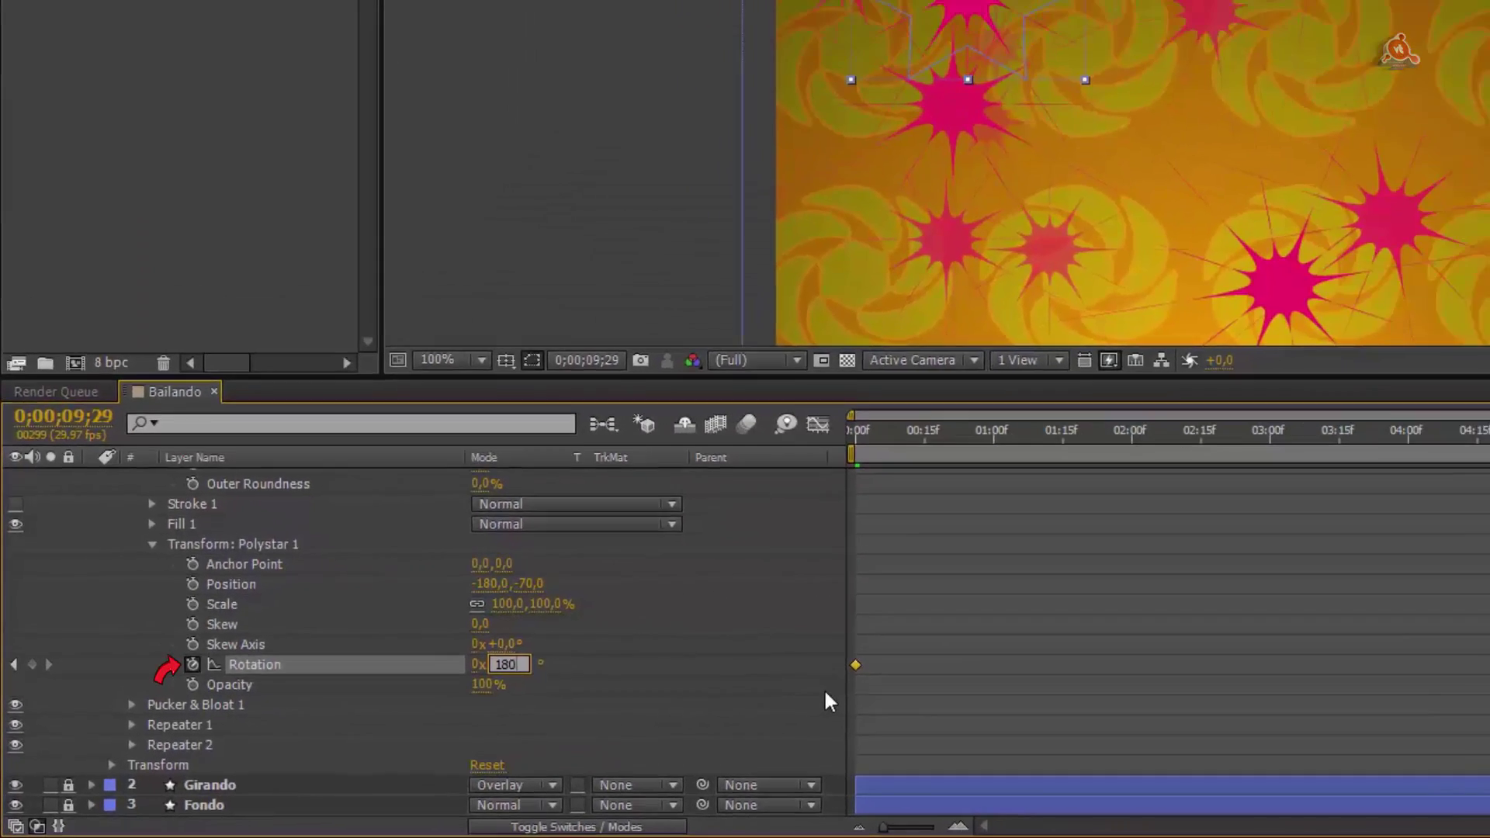
key("Return")
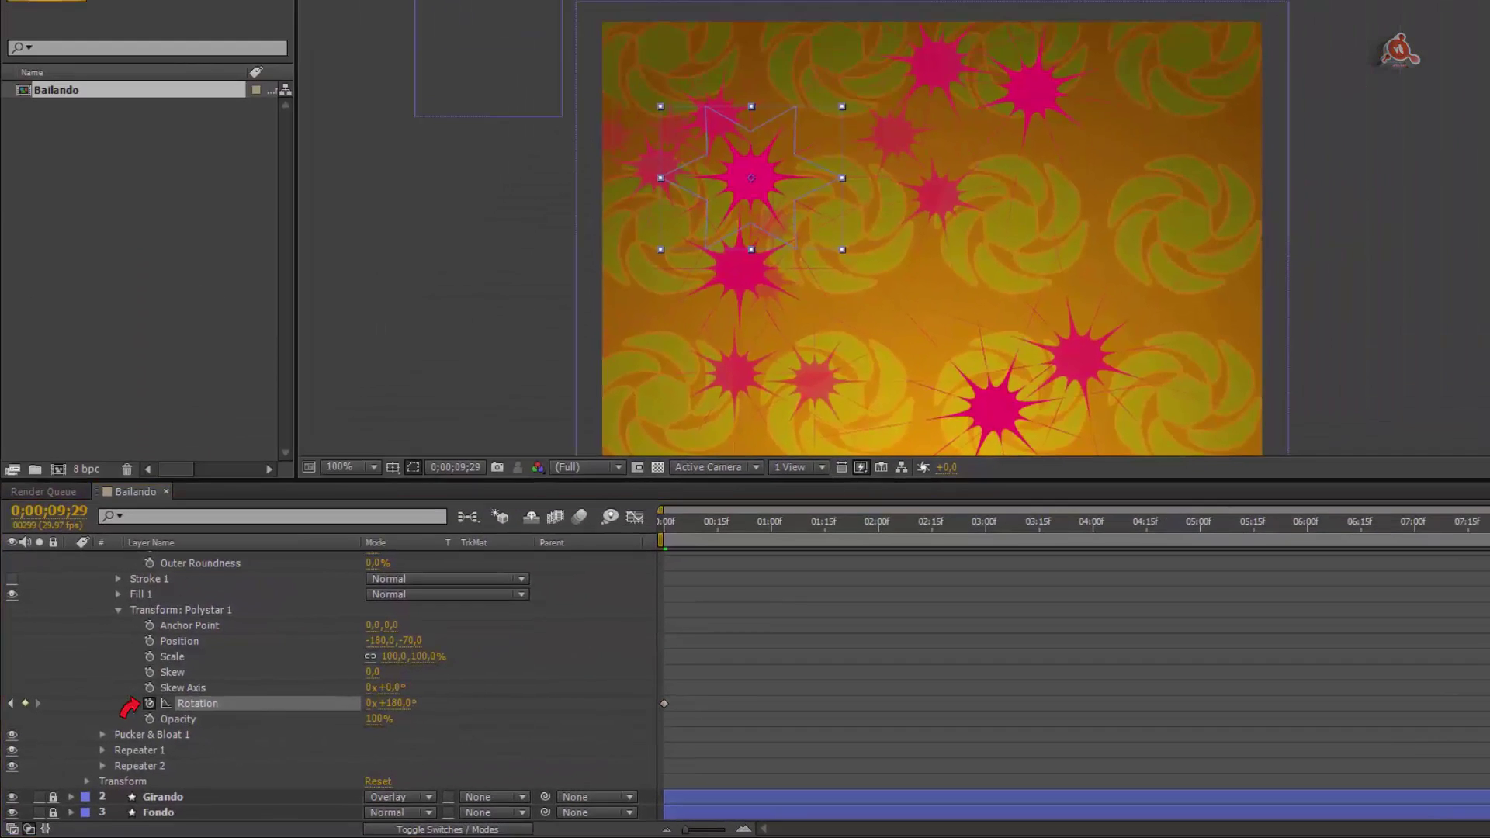
Step: Scrub and preview the spinning stars, then collapse Shape Layer 1
mouse_move(1431, 521)
left_mouse_down()
mouse_move(932, 573)
mouse_move(757, 542)
left_mouse_up()
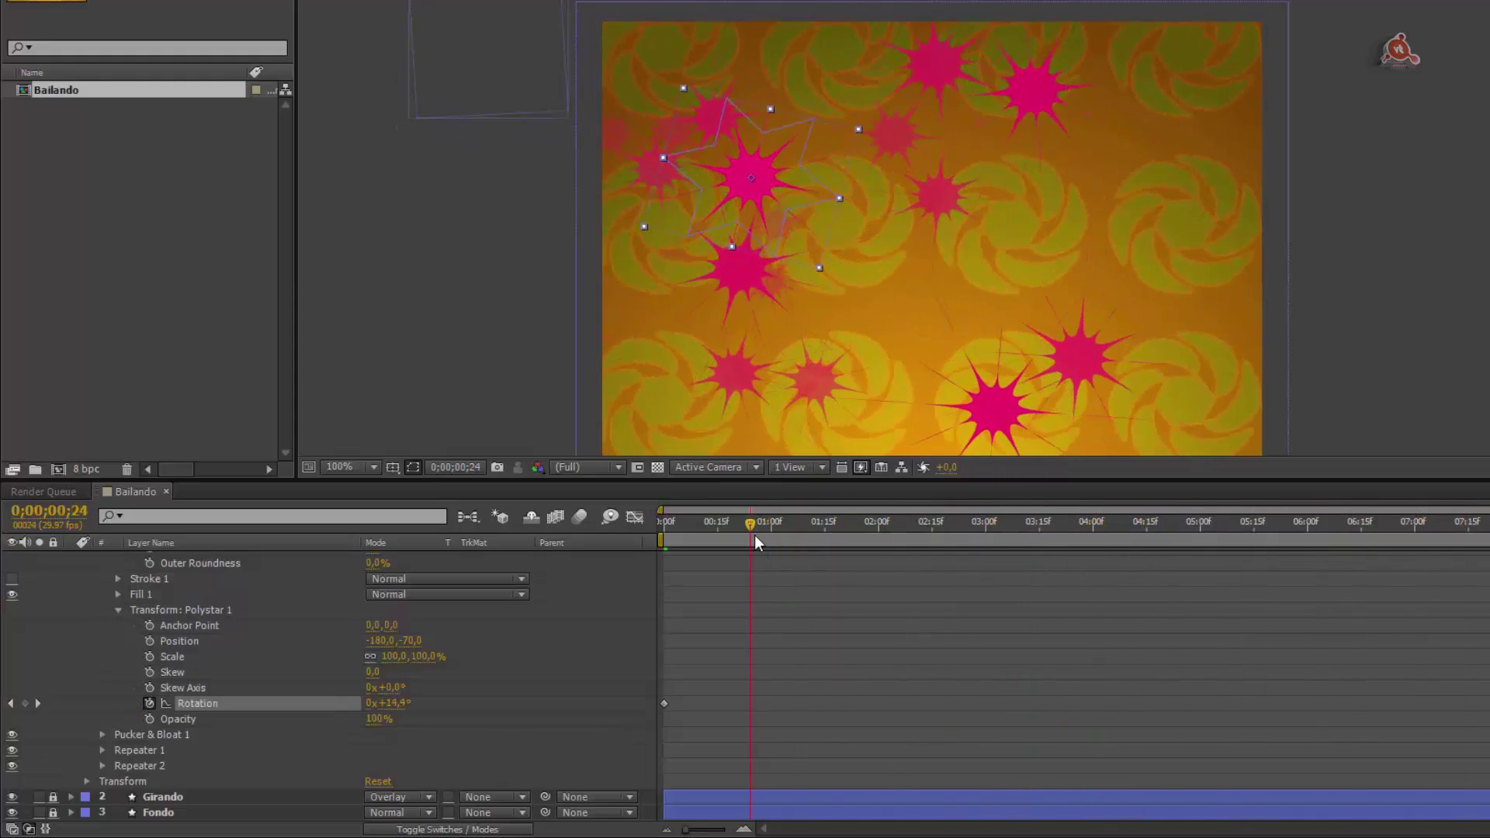
key("space")
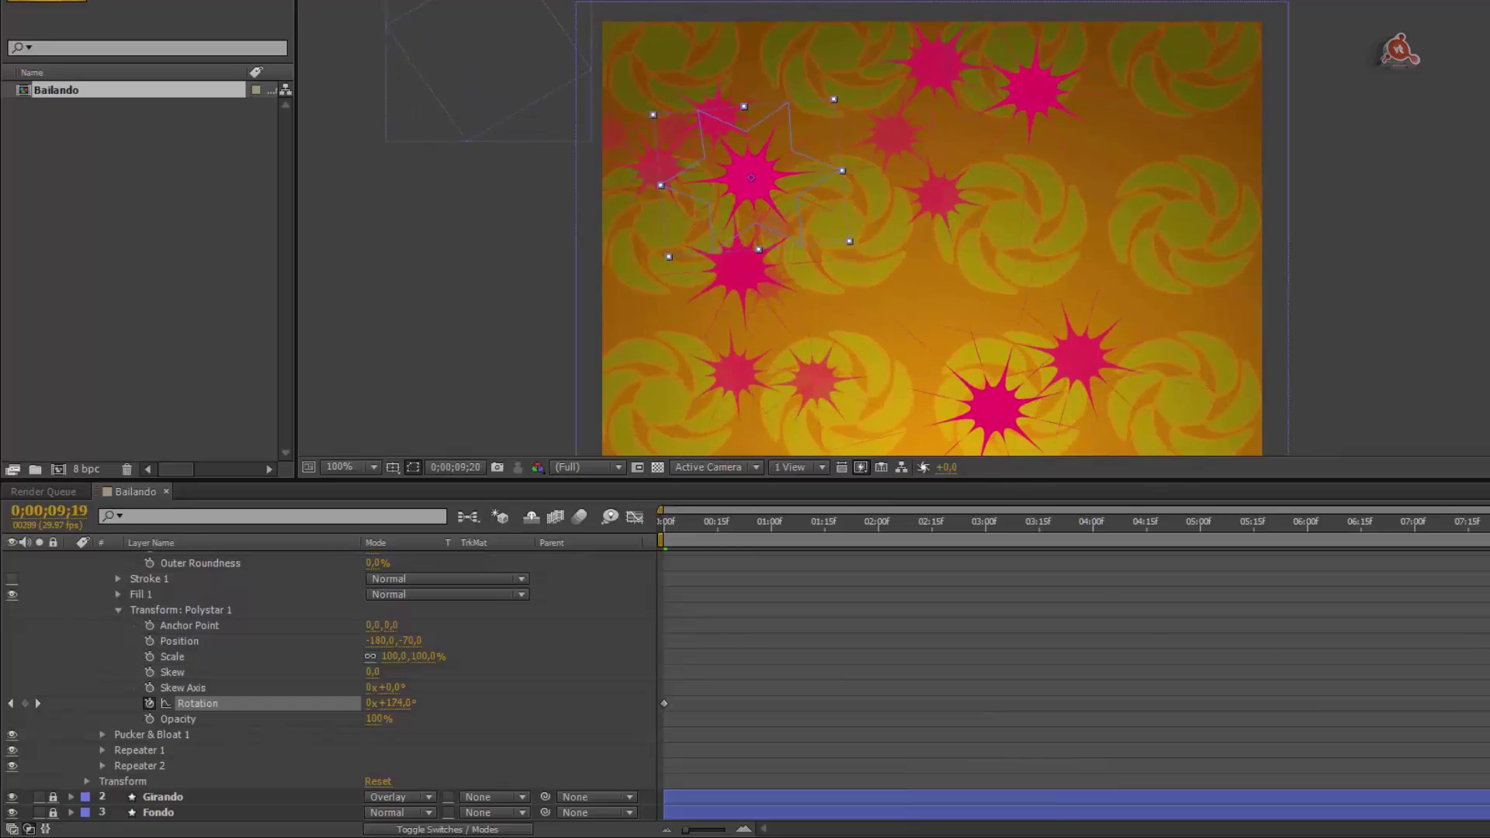
left_click_drag(1097, 524, 703, 523)
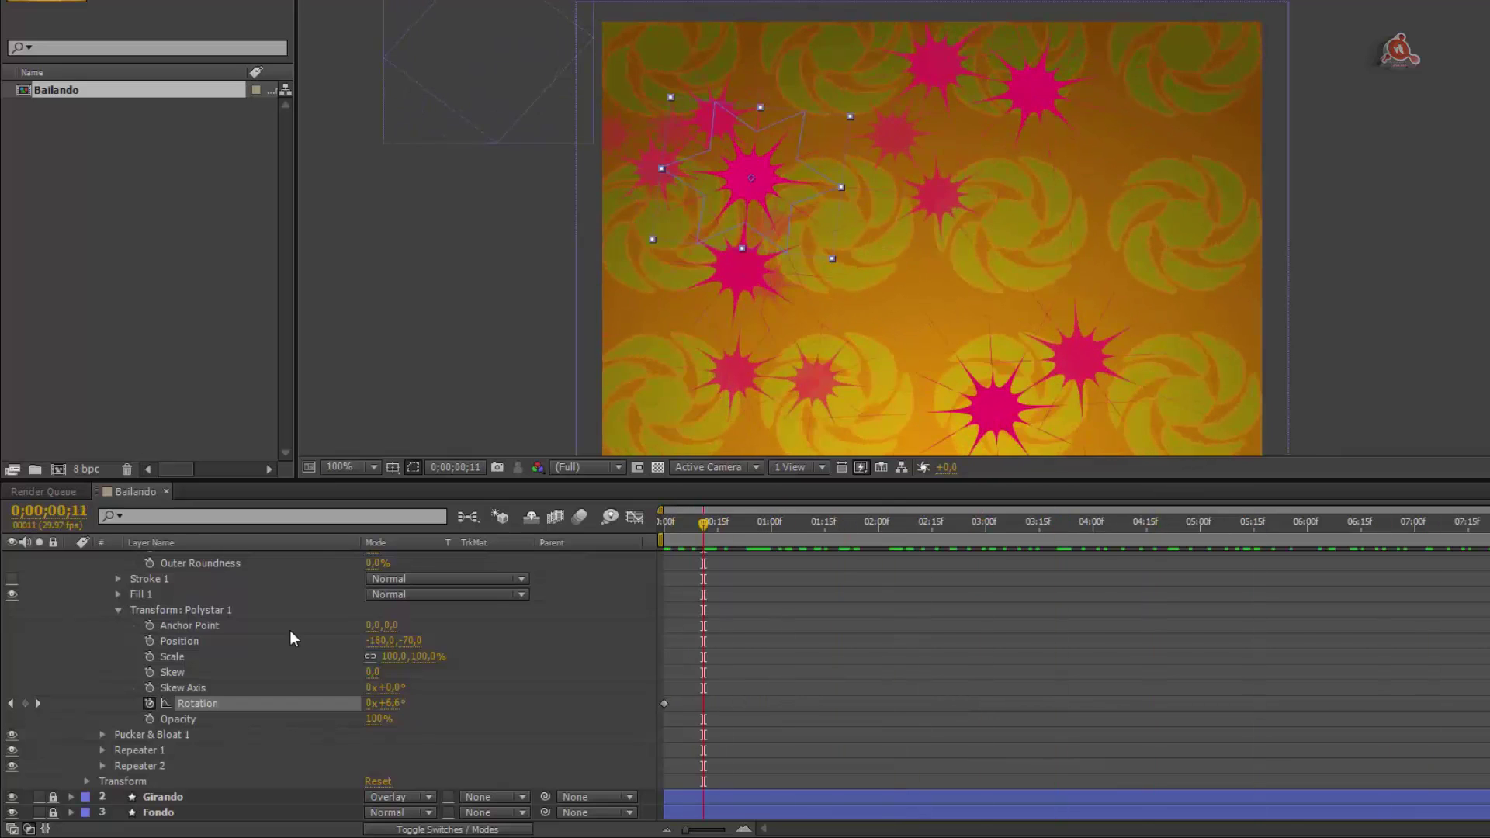
scroll(231, 611, "up", 5)
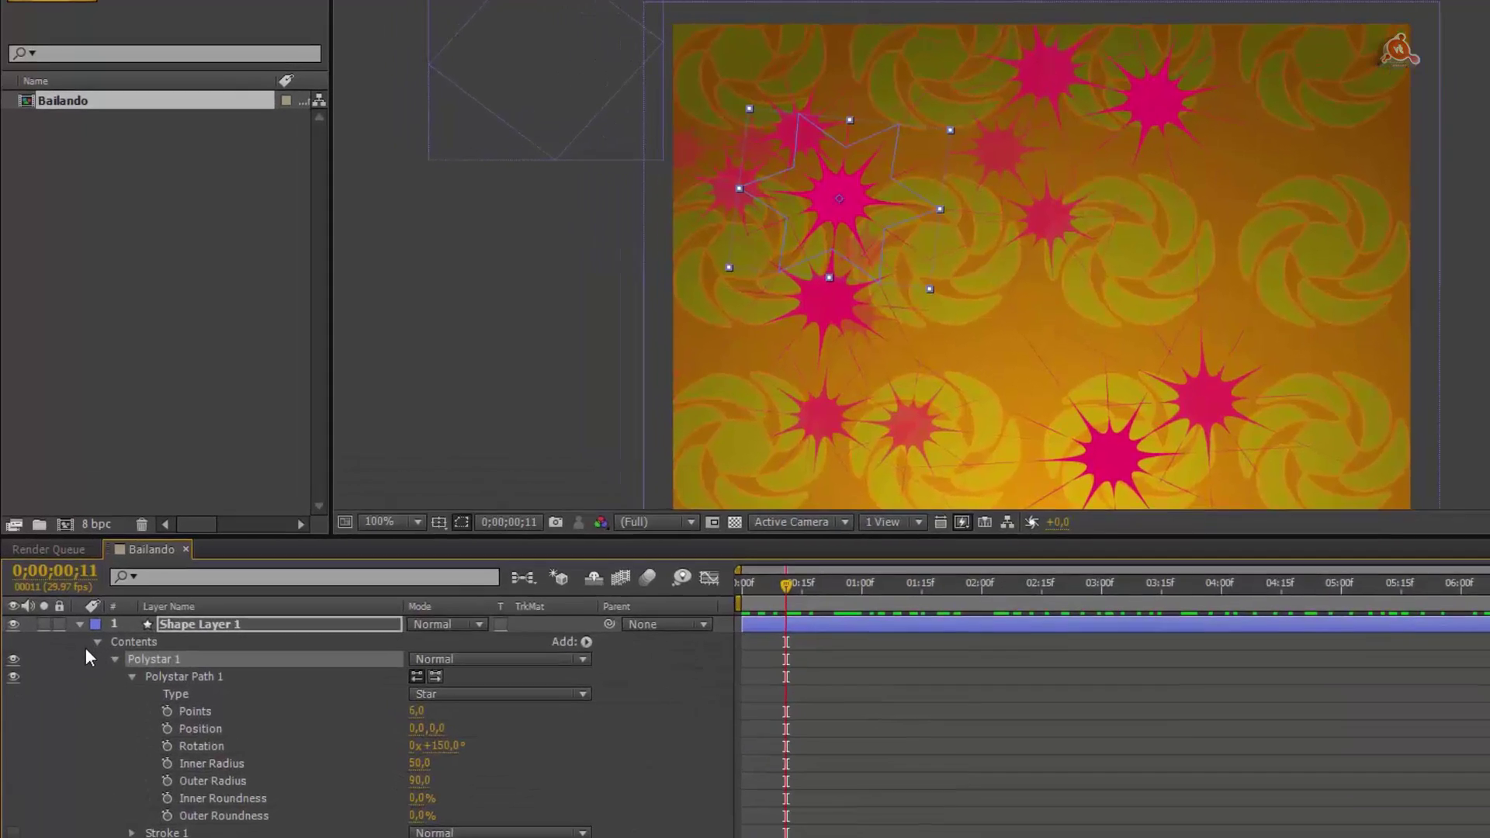
left_click(71, 559)
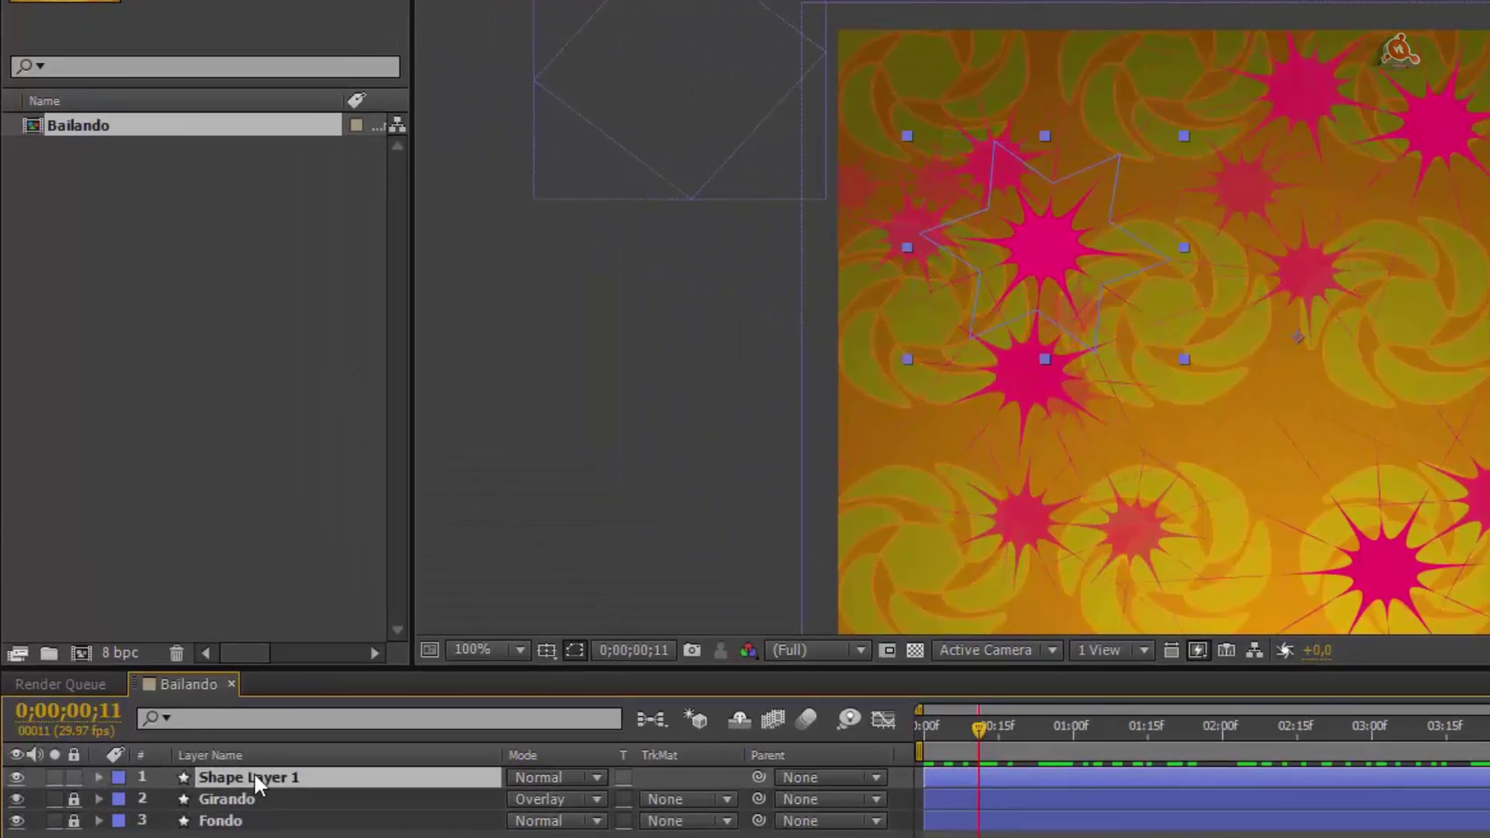
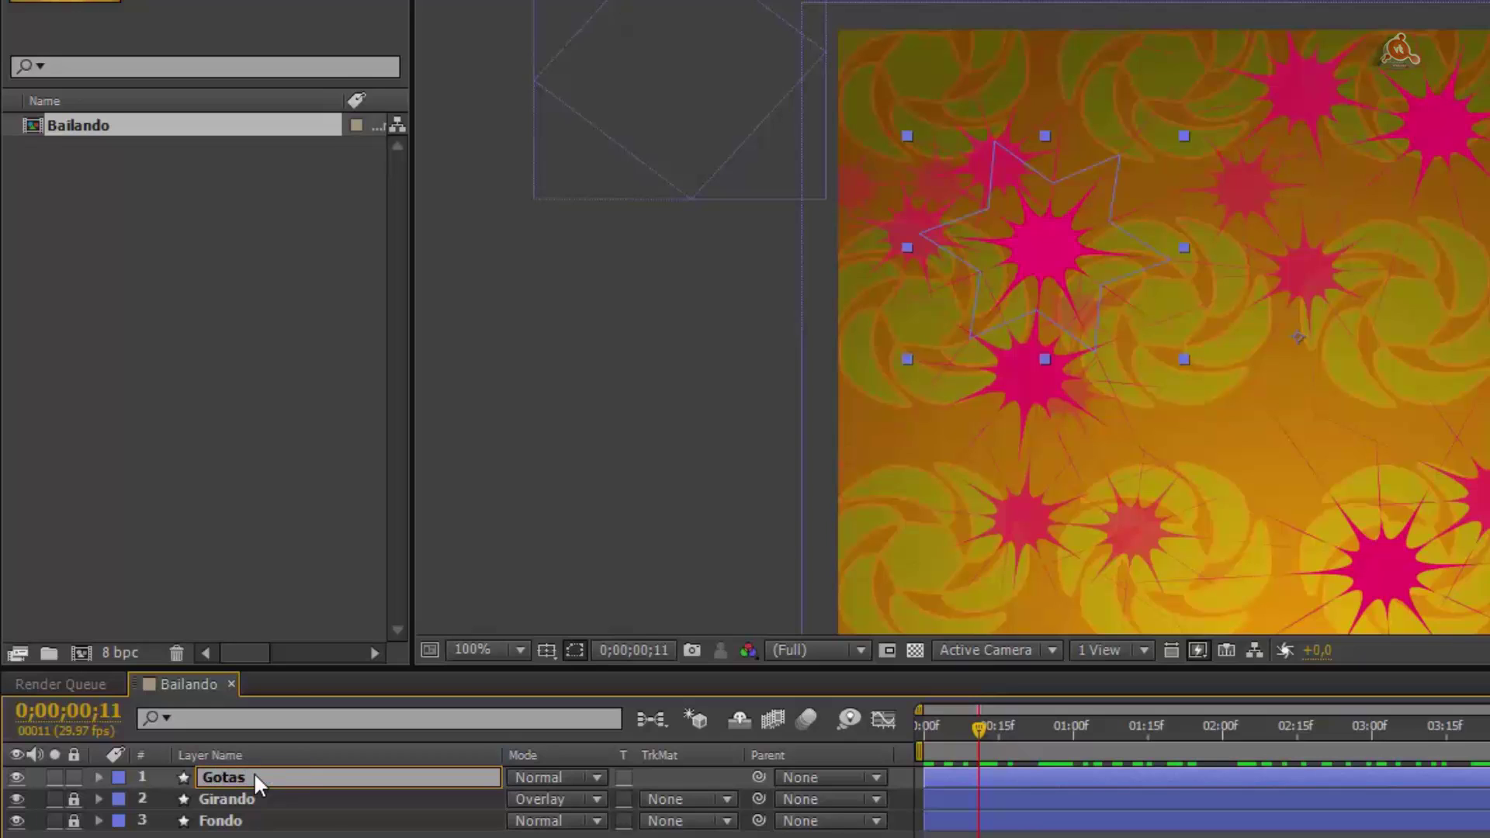
Step: Confirm the starburst layer name 'Gotas' and lock it alongside Girando and Fondo
key("Return")
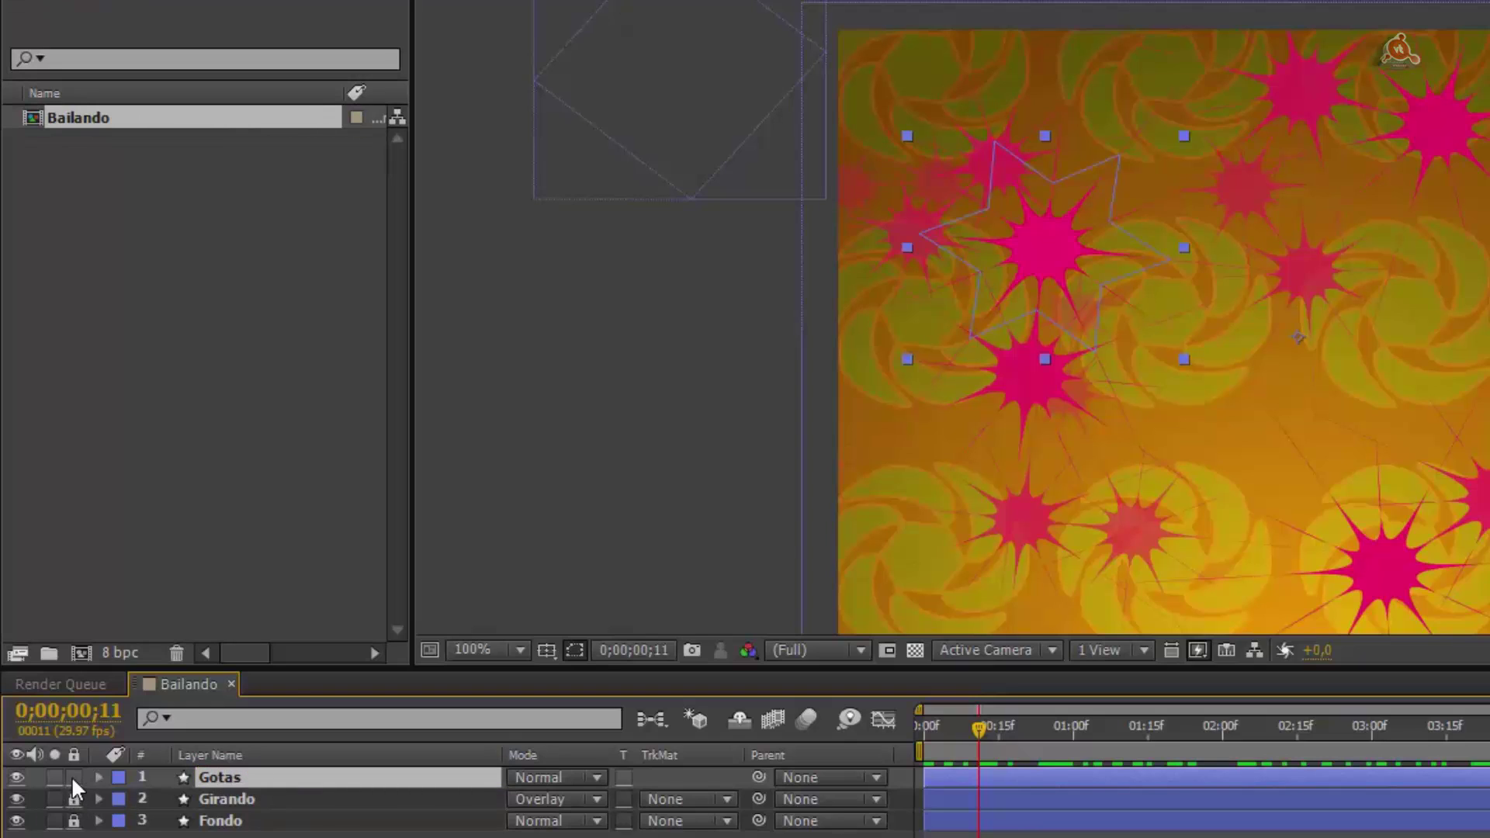
left_click(73, 777)
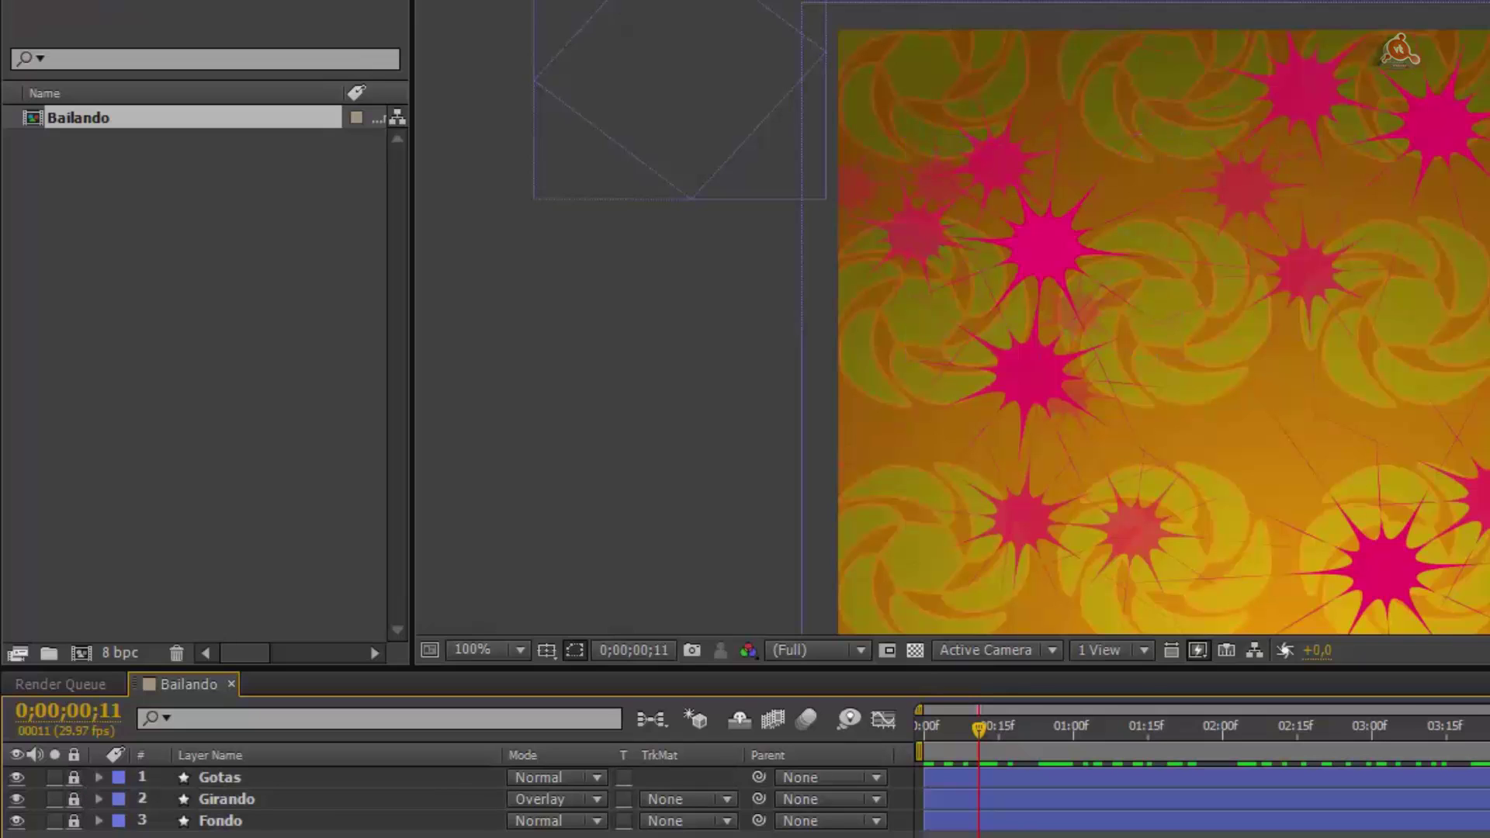